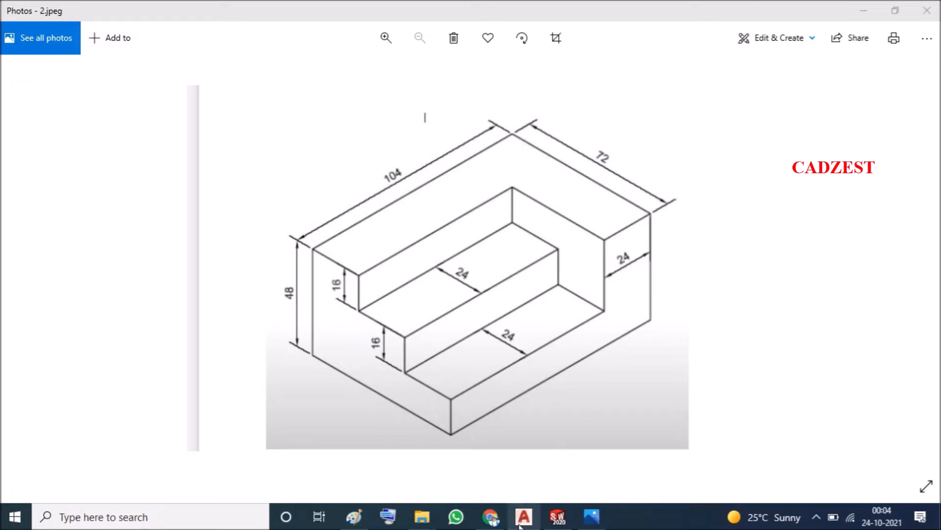
Switch to AutoCAD and start a new drawing with the No Template - Metric option.
mouse_move(524, 516)
left_click(487, 462)
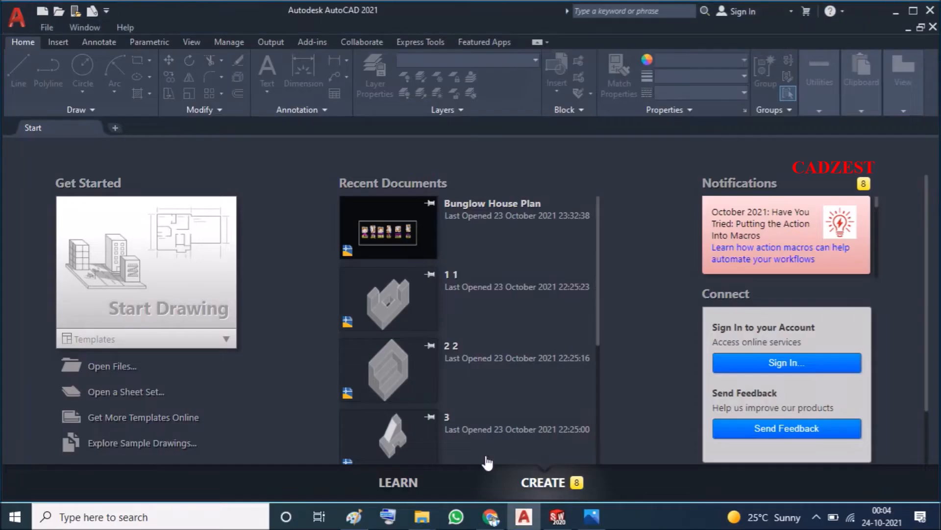
left_click(156, 345)
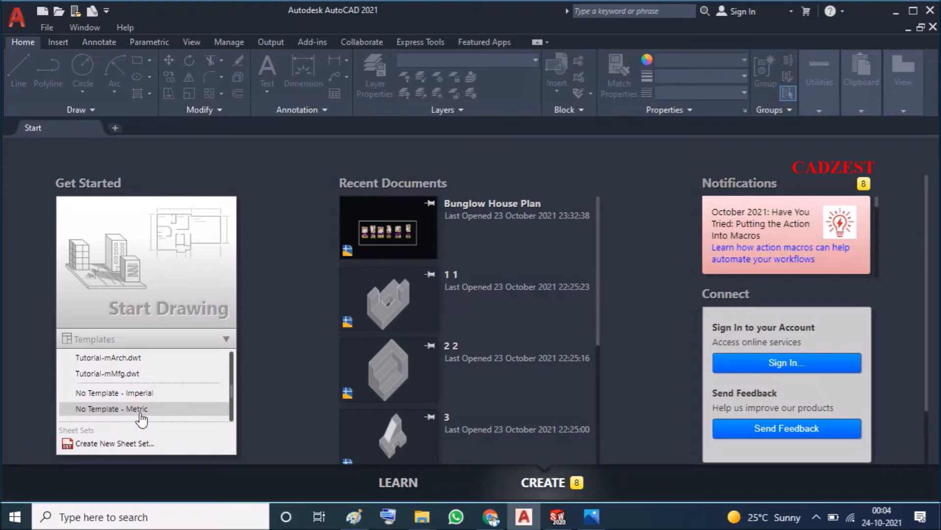
Examine the stepped block's dimensions in the reference image 2.jpeg and return to the empty AutoCAD drawing.
left_click(619, 424)
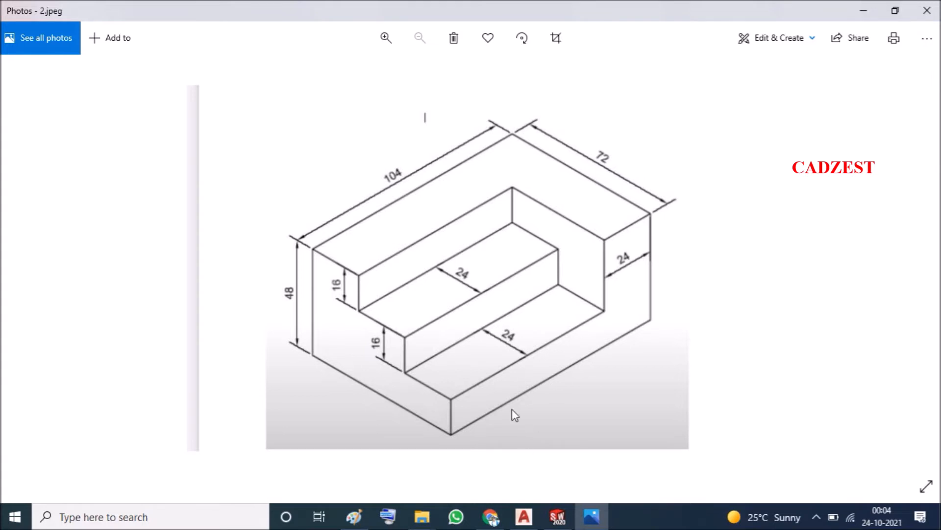
left_click(465, 458)
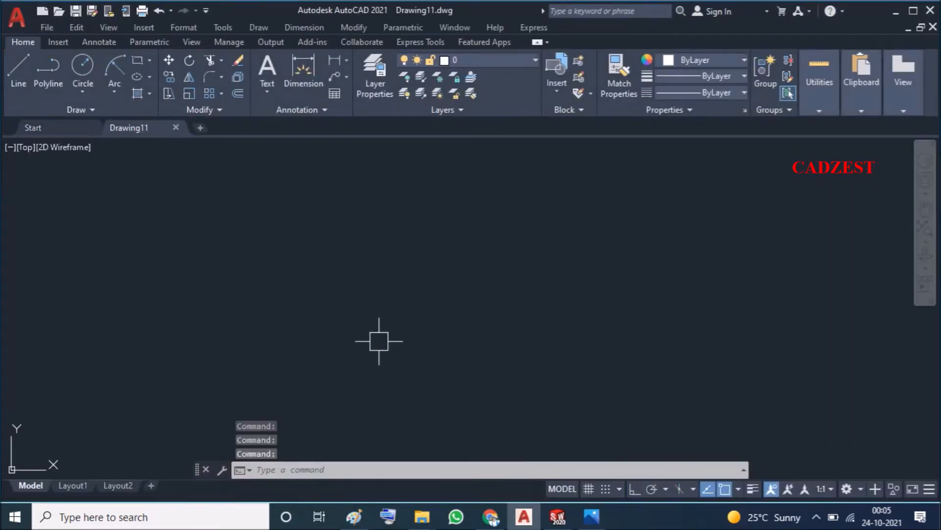
left_click(581, 401)
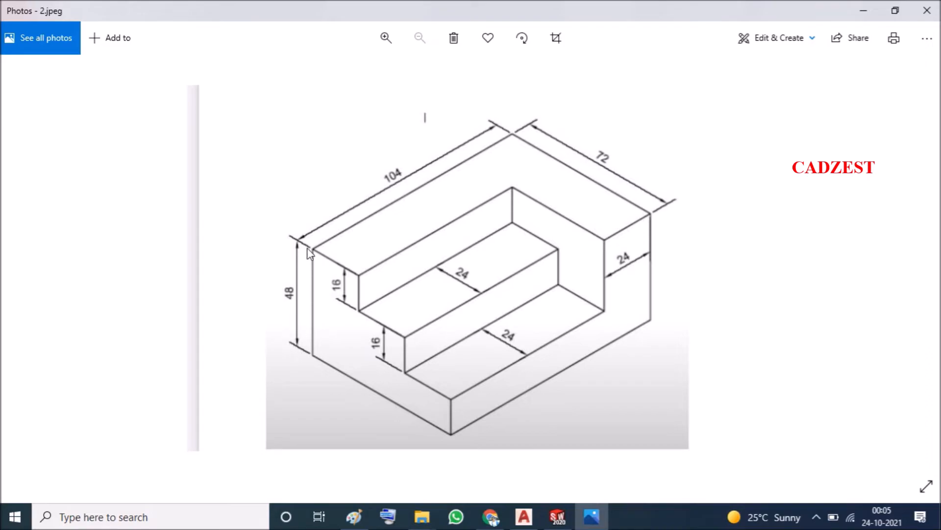
left_click(895, 10)
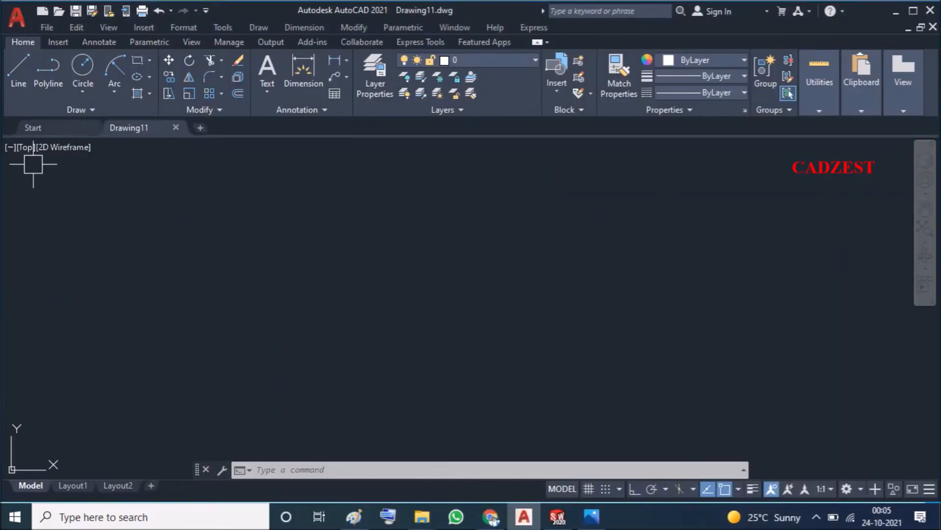
In the Top view with Ortho on, draw a 72-unit line straight down as the base rectangle's left side.
left_click(26, 148)
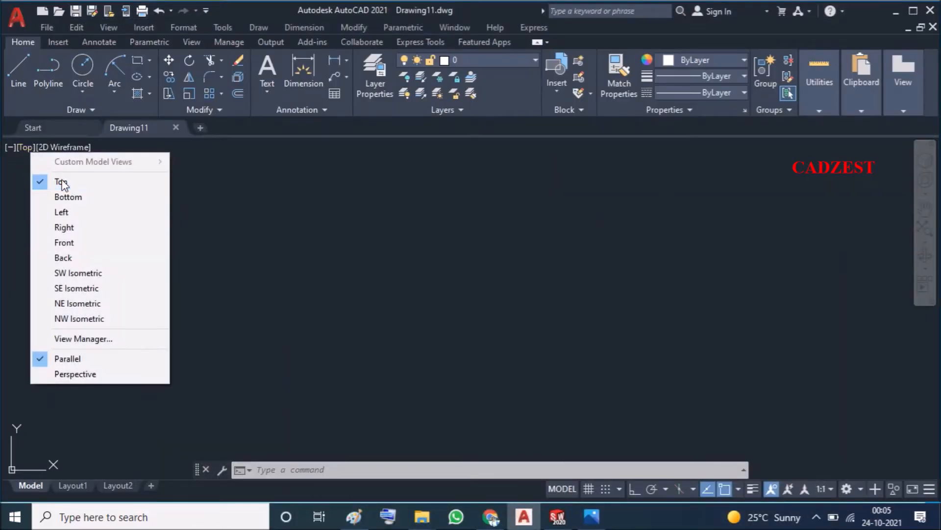
left_click(63, 182)
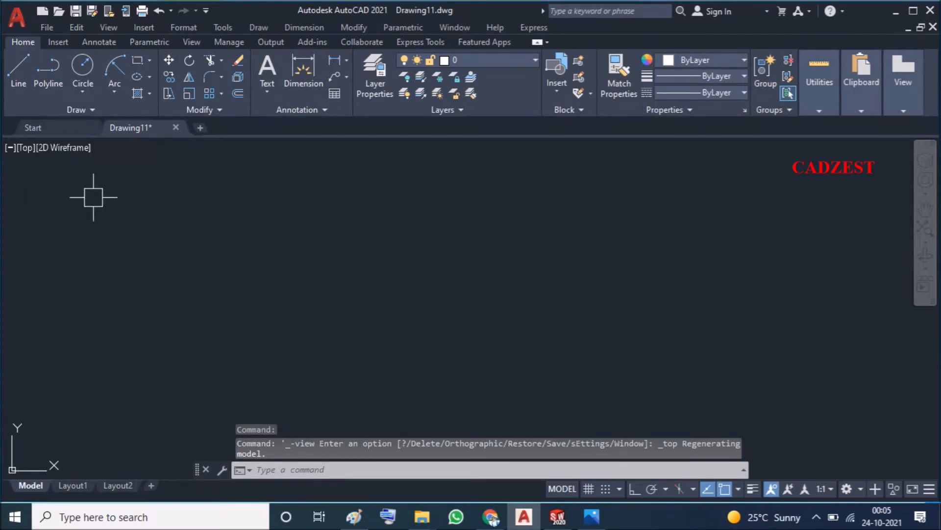
type("L")
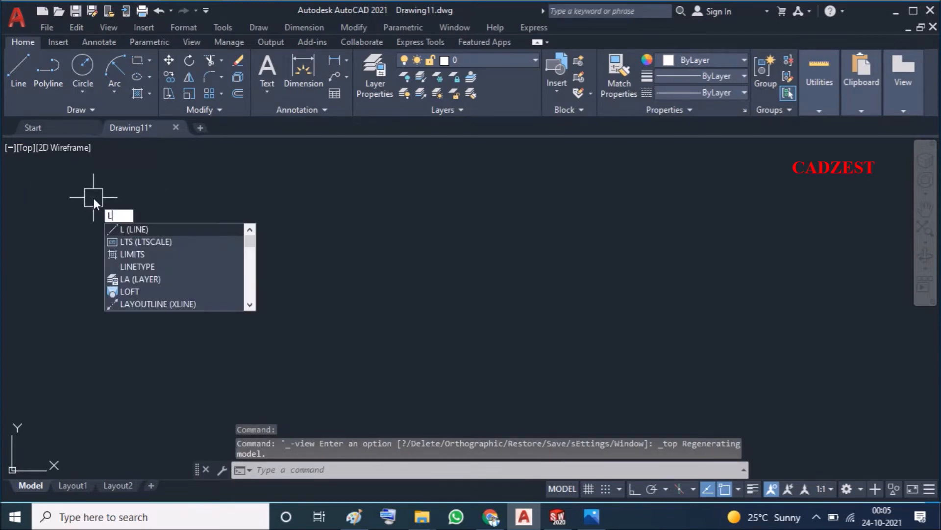
key("Return")
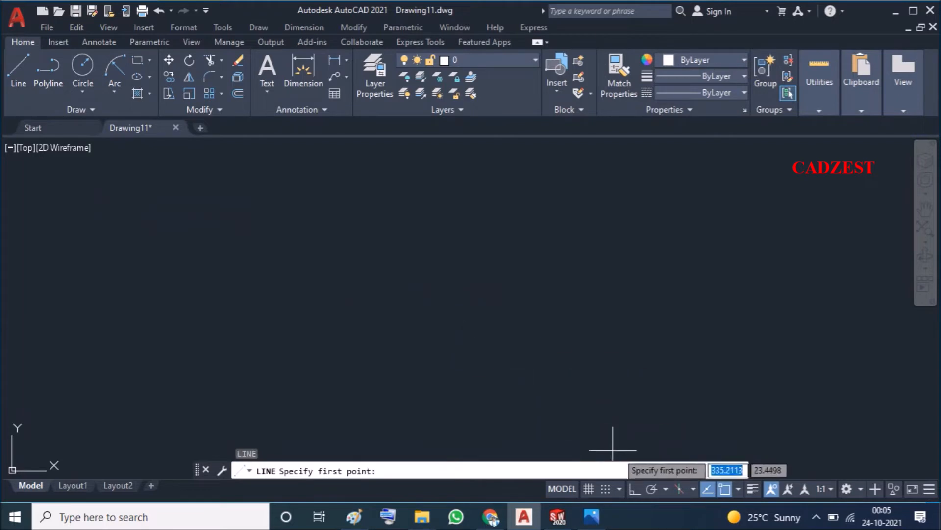
left_click(634, 489)
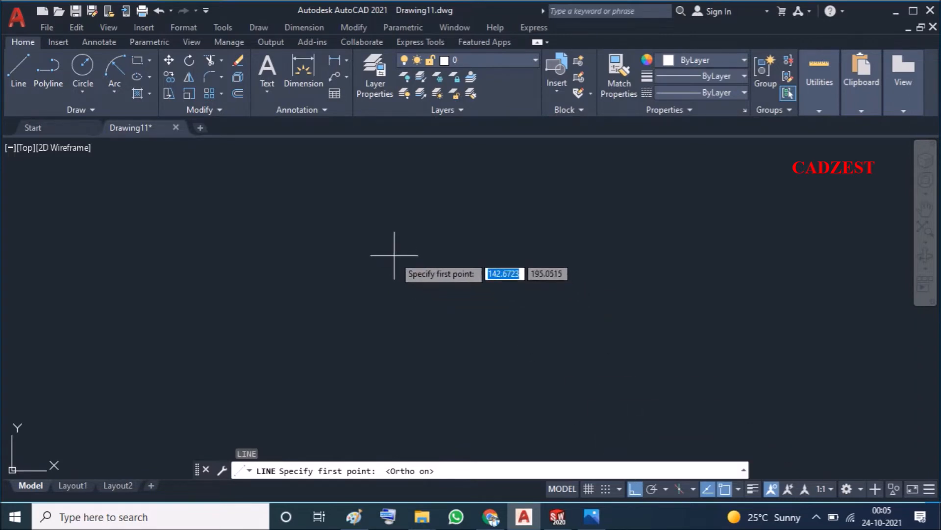
left_click(322, 221)
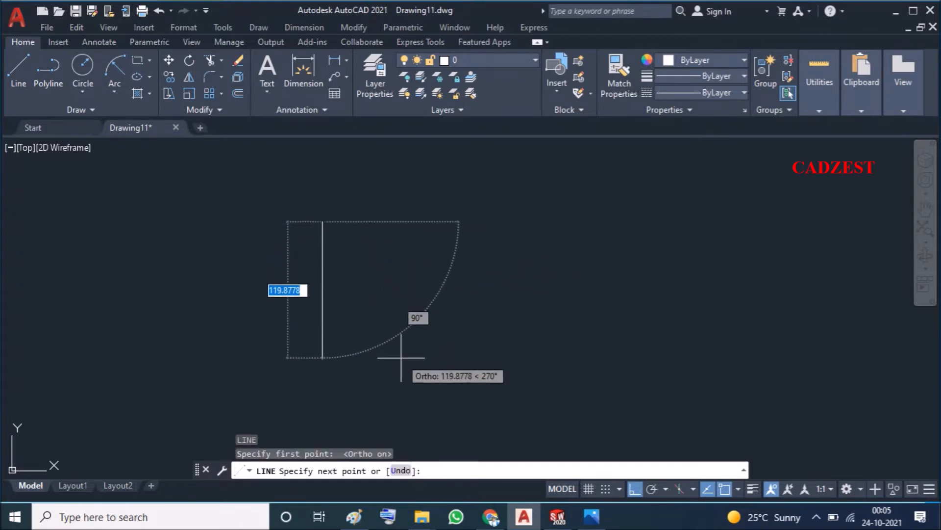
mouse_move(592, 516)
left_click(596, 452)
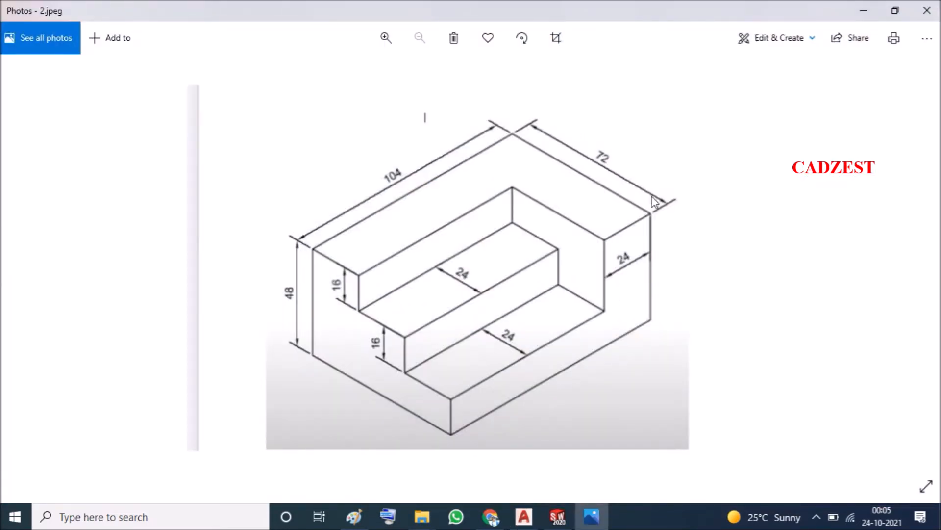
left_click(864, 10)
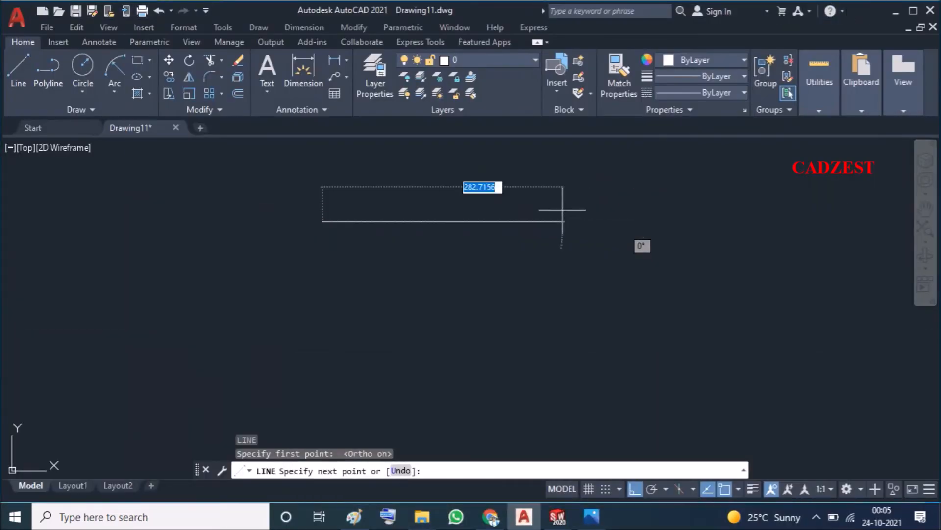
type("72")
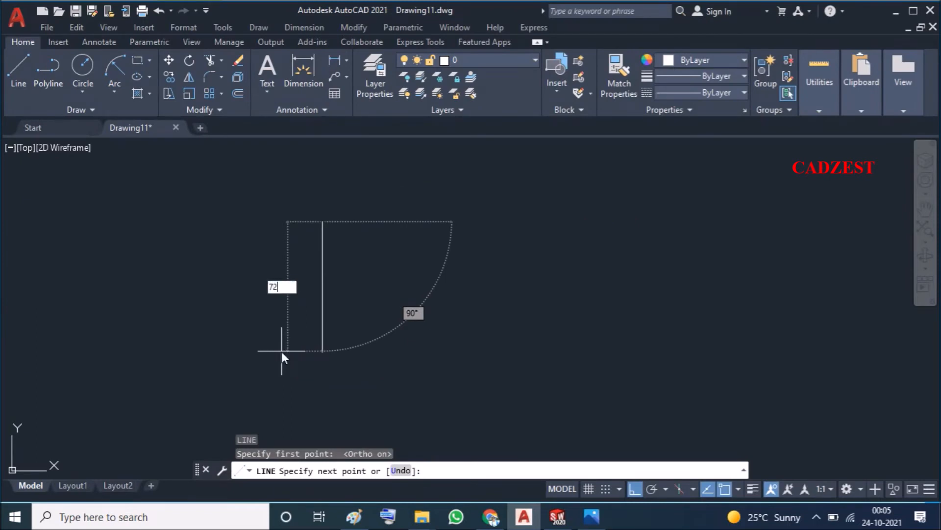
key("Return")
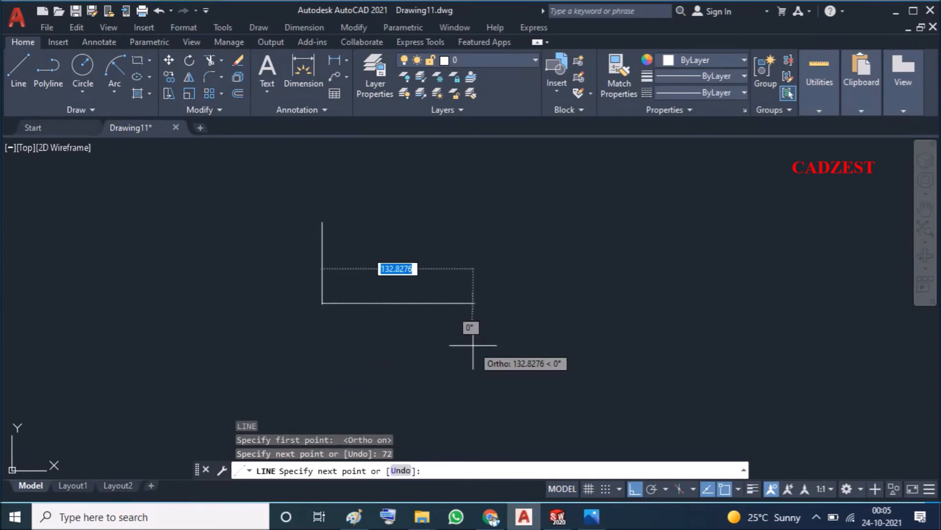
Continue the line 104 units to the right and 72 units up, and close it into a rectangle.
type("10")
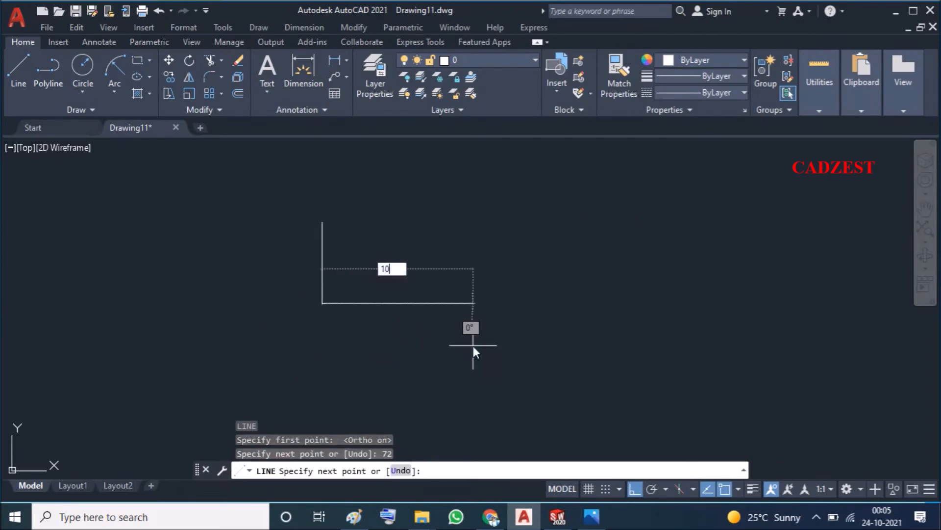
type("4")
key("Return")
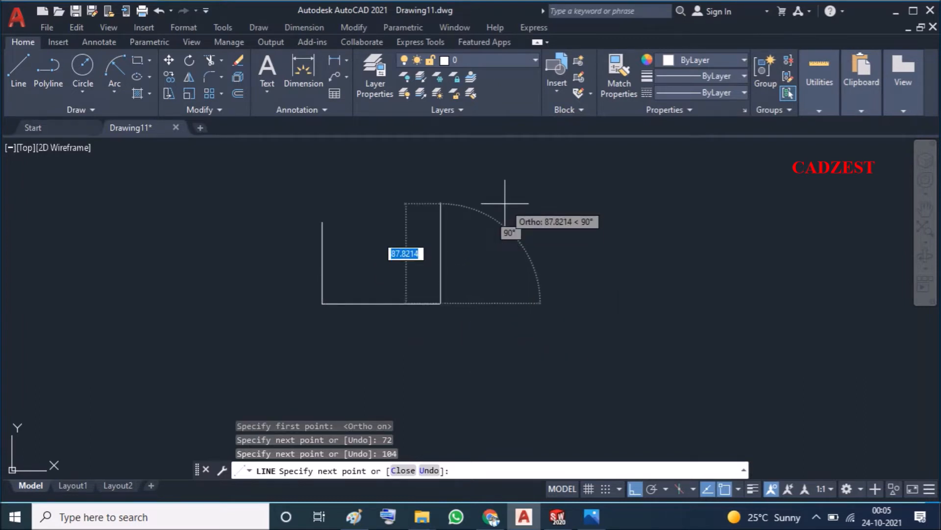
type("72")
key("Return")
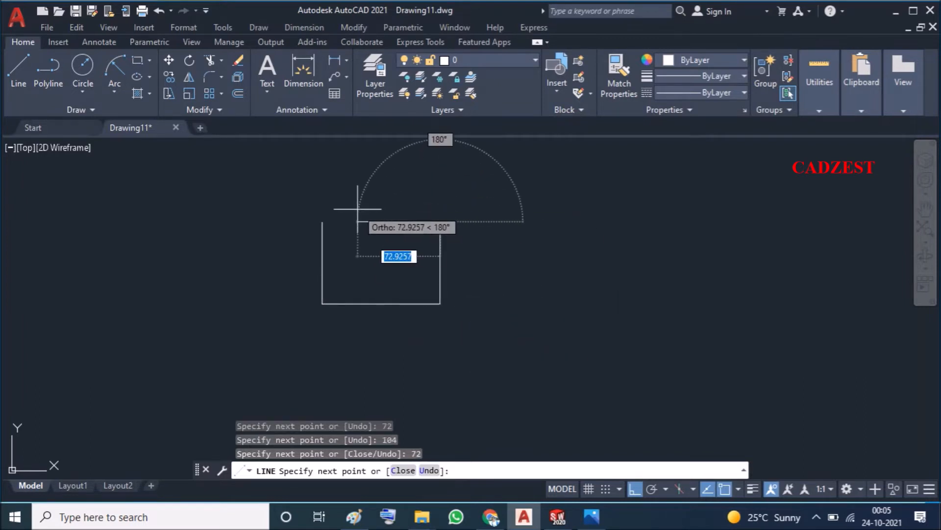
type("c")
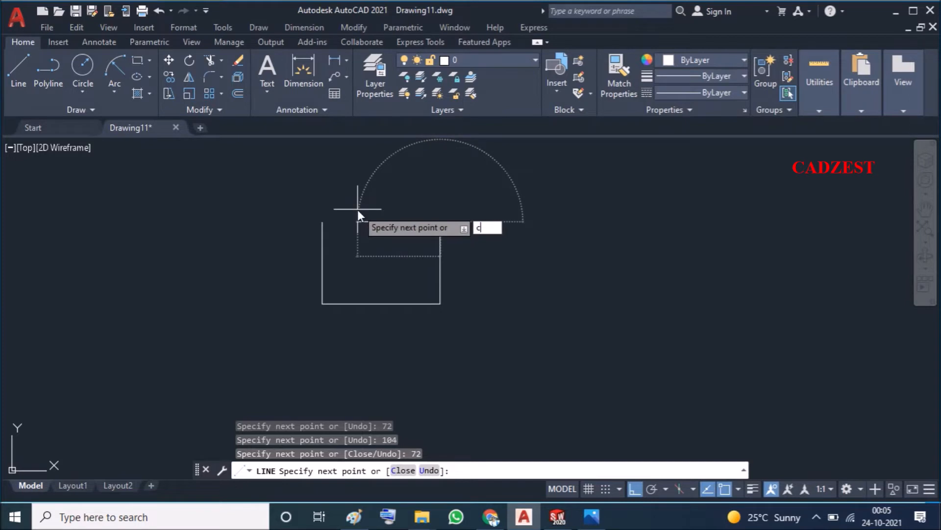
key("Return")
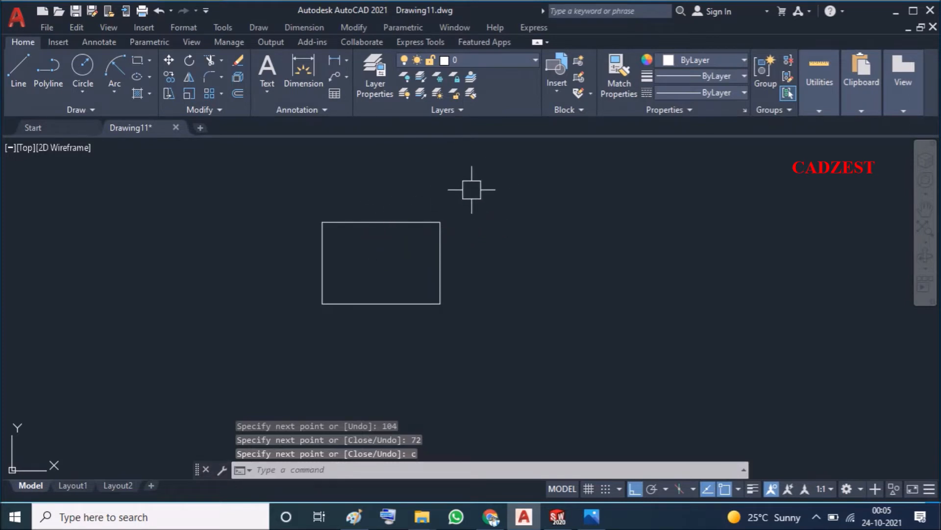
Join the rectangle's four lines into a single polyline and select it to check the result.
left_click(502, 191)
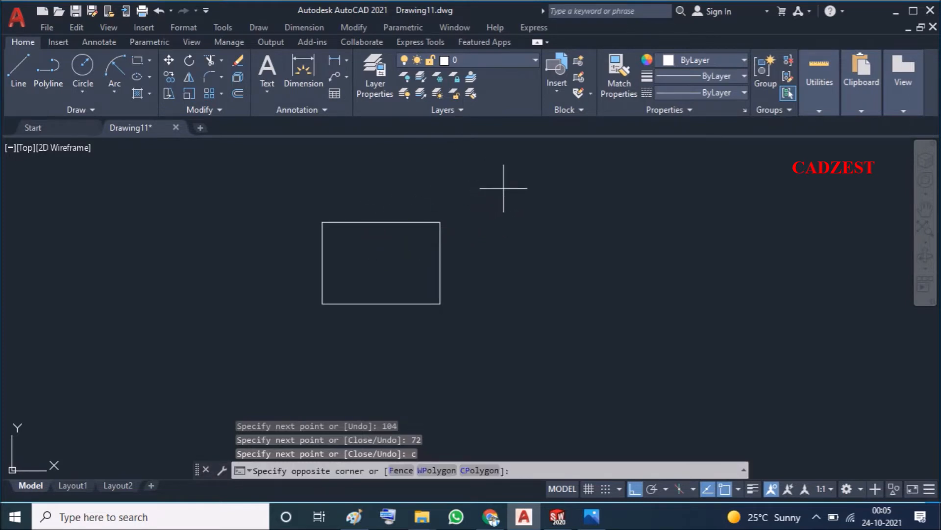
left_click(291, 338)
type("J")
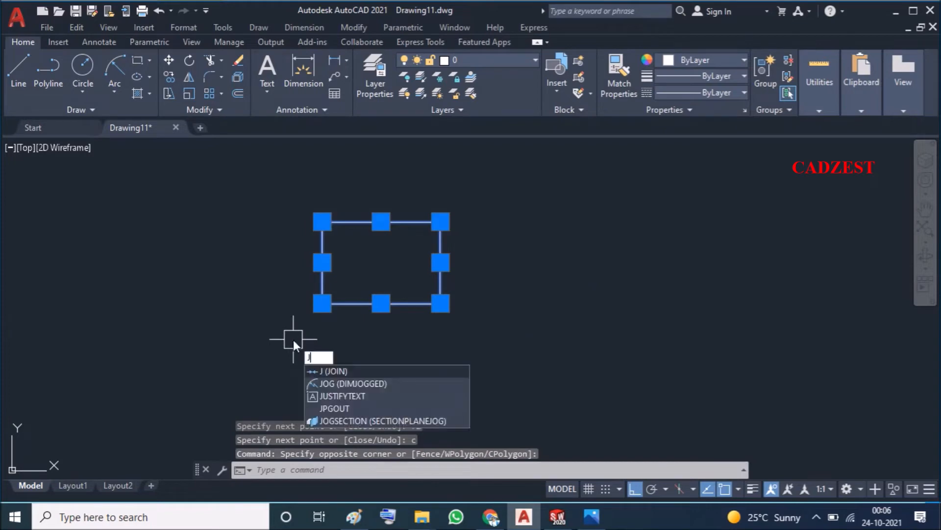
key("Return")
left_click(391, 303)
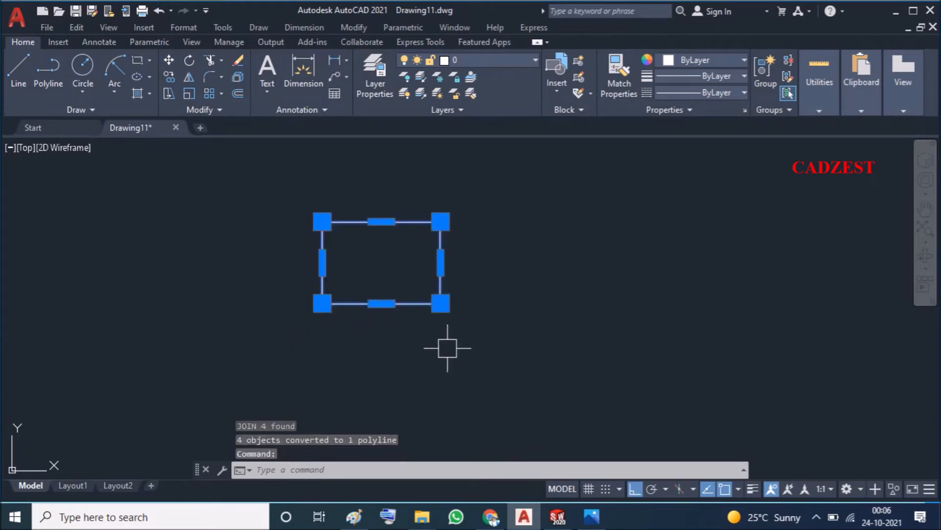
key("Escape")
left_click(439, 263)
scroll(474, 260, "up", 2)
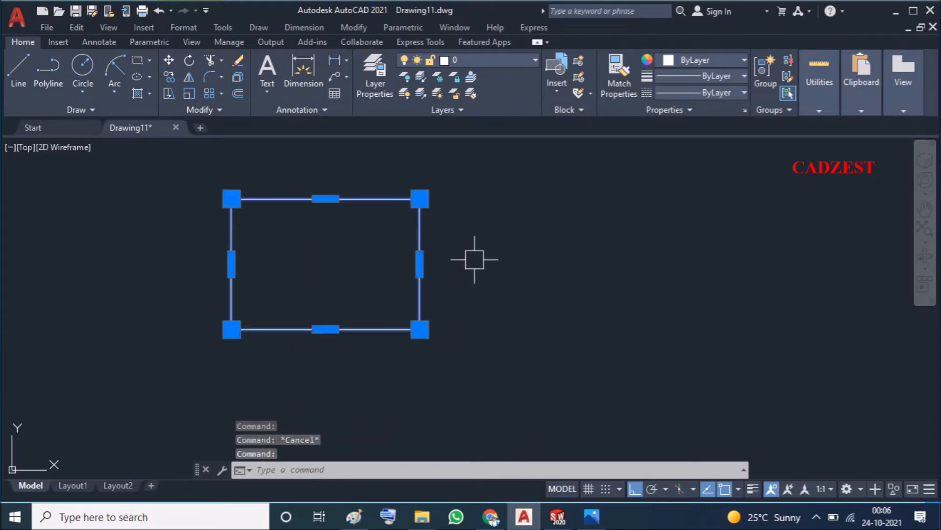
key("Escape")
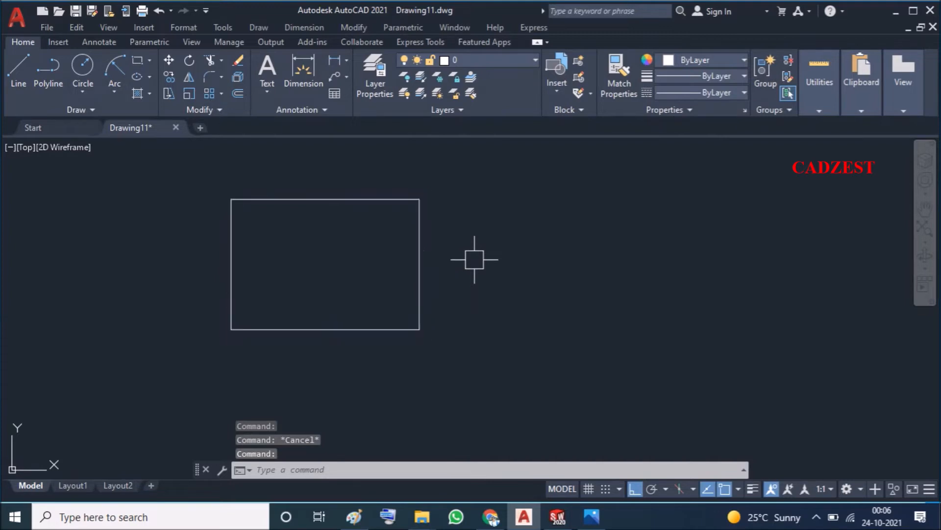
Draw a 24-unit line leftward along the lower edge from the rectangle's lower-right corner, after checking the reference image.
scroll(474, 260, "down", 3)
mouse_move(592, 516)
left_click(591, 465)
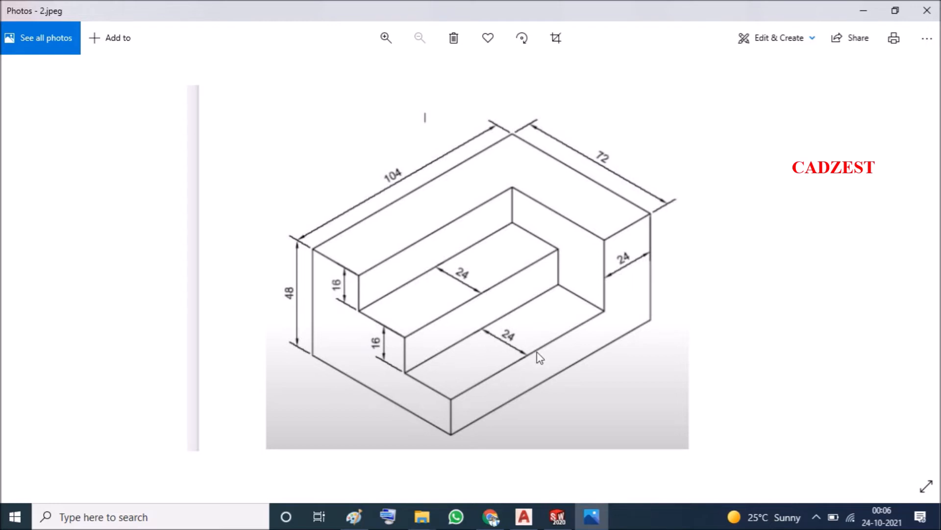
left_click(863, 10)
scroll(414, 303, "up", 2)
type("l")
key("Return")
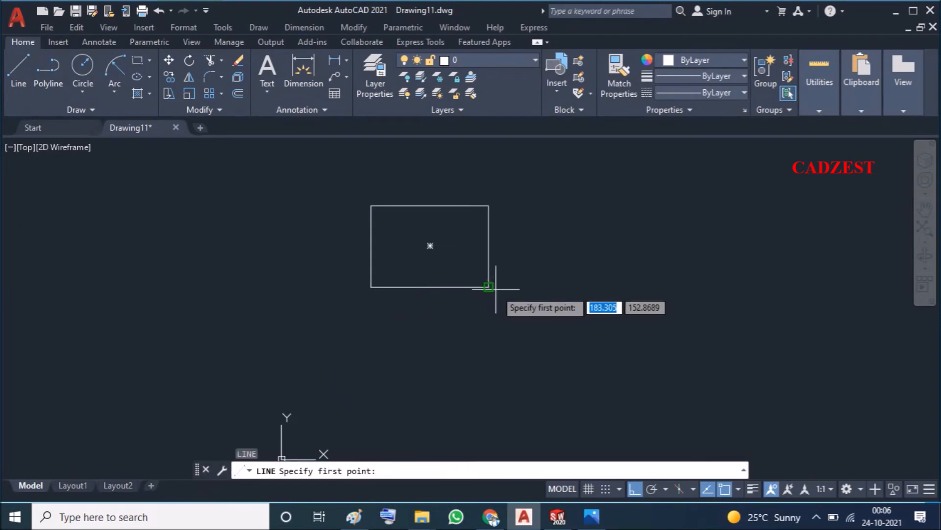
left_click(489, 286)
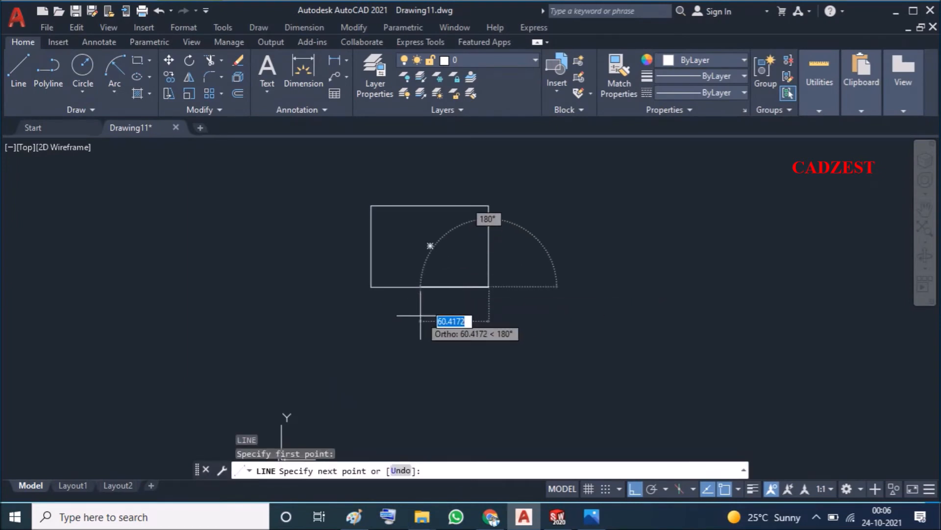
type("24")
key("Return")
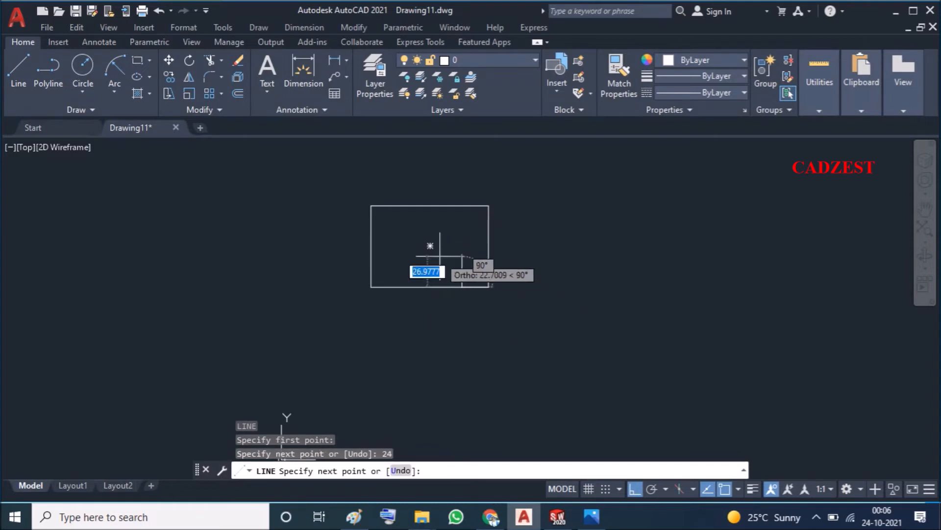
Continue the line 24 units up, left to the rectangle's left edge, and down to its lower-left corner.
type("24")
key("Return")
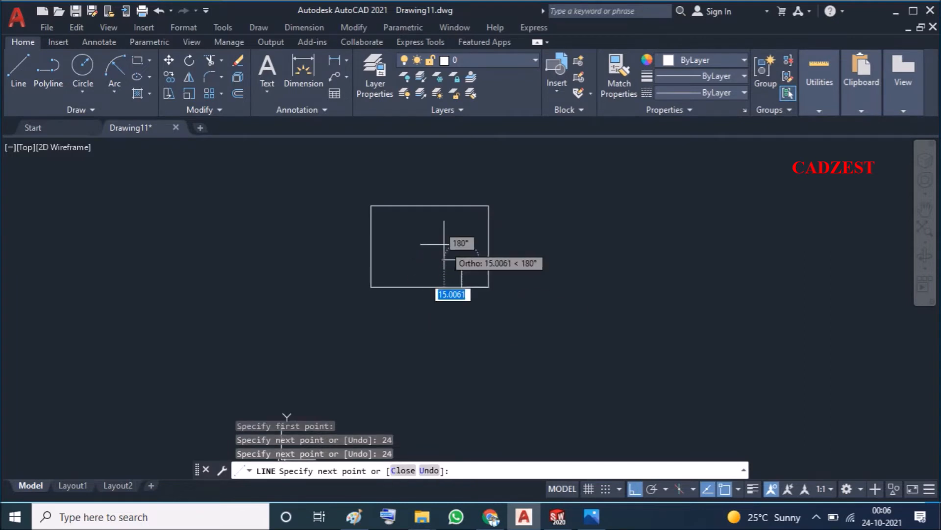
left_click(371, 260)
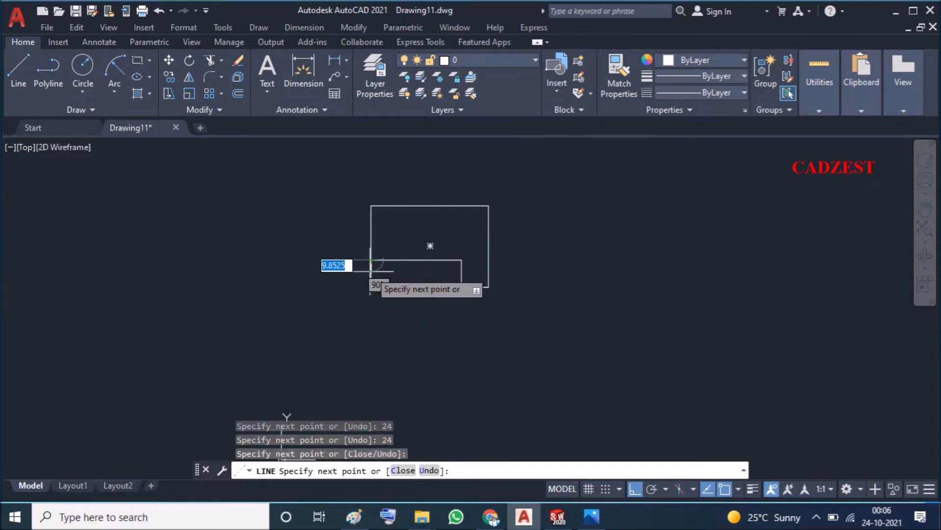
left_click(371, 287)
key("Escape")
Erase the 24-unit construction line lying on the lower edge of the base rectangle.
scroll(466, 284, "up", 3)
left_click(458, 279)
key("Delete")
scroll(504, 361, "down", 2)
left_click(282, 225)
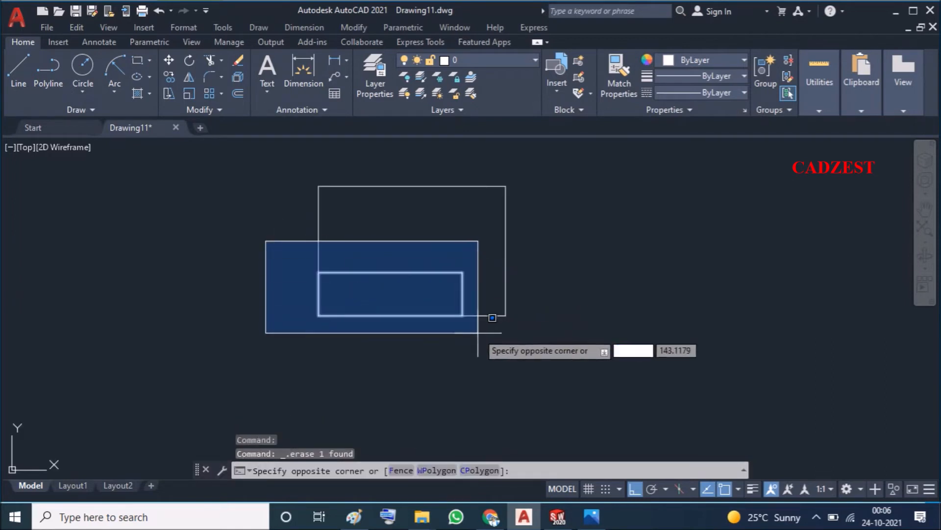
key("Escape")
key("Escape")
key("Escape")
scroll(100, 244, "down", 2)
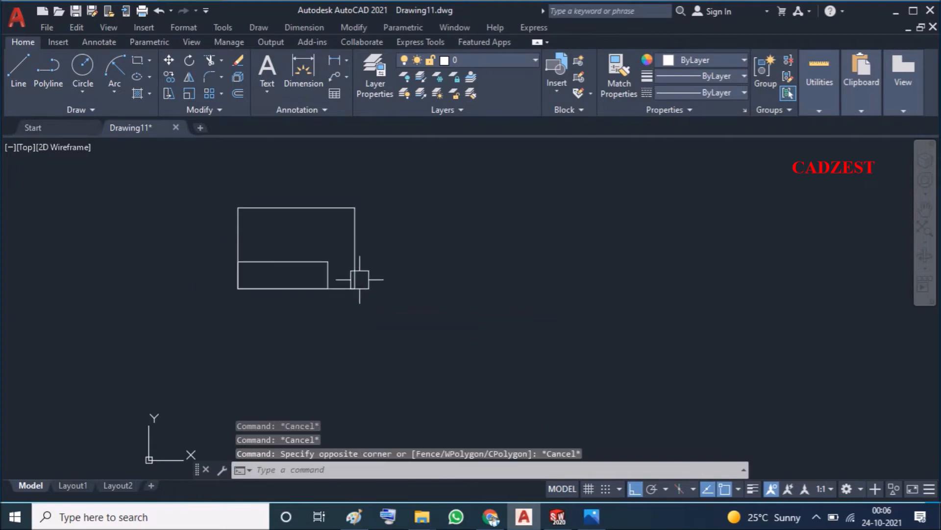
left_click(403, 244)
left_click(224, 308)
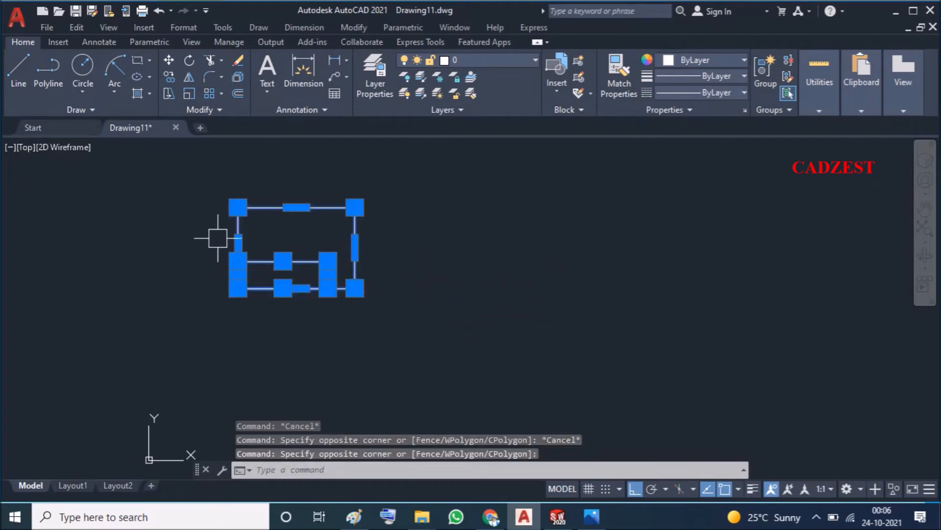
scroll(217, 241, "up", 2)
key("Escape")
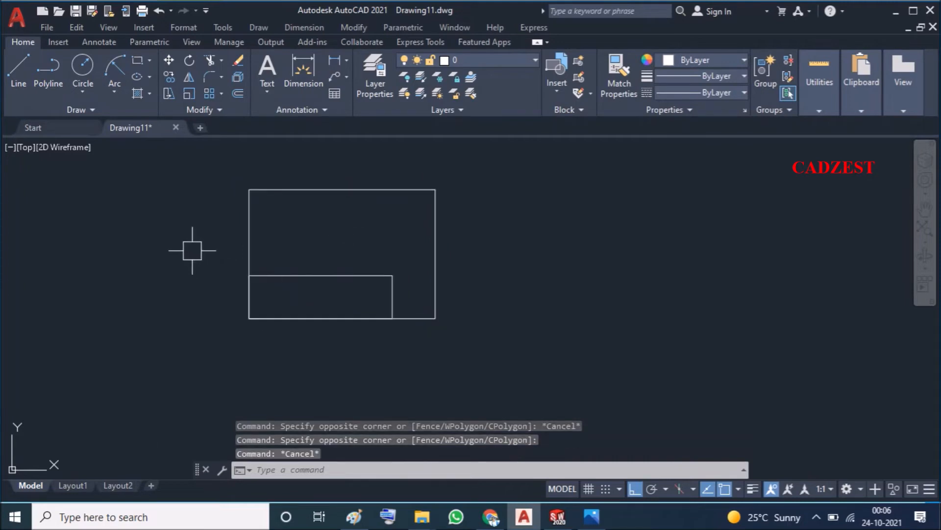
Try copying the small rectangle's four separate lines upward from its lower-right corner to its upper-right corner, and undo the copy.
left_click(194, 250)
left_click(408, 351)
type("c")
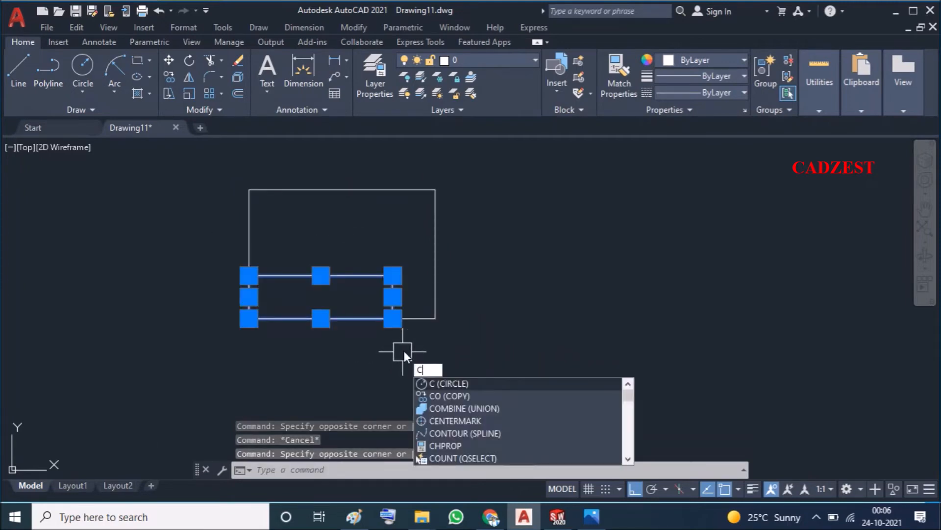
type("o")
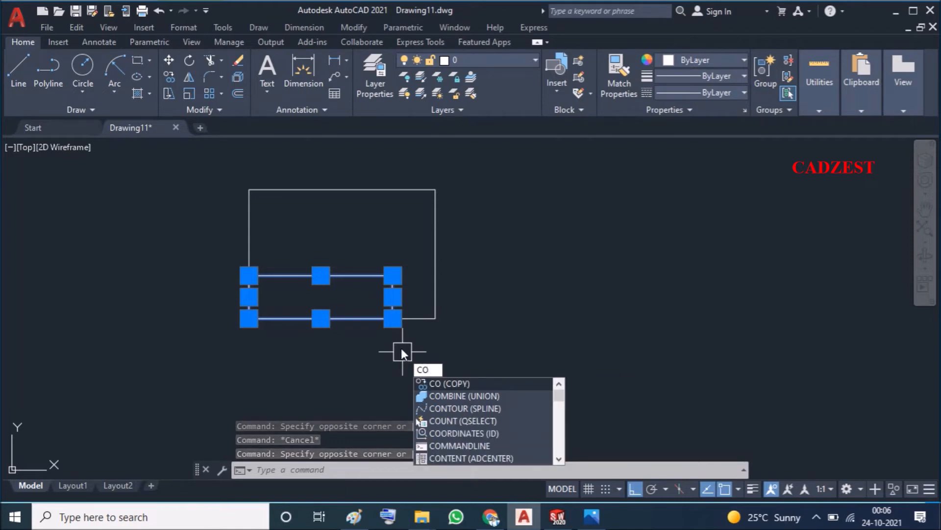
key("Return")
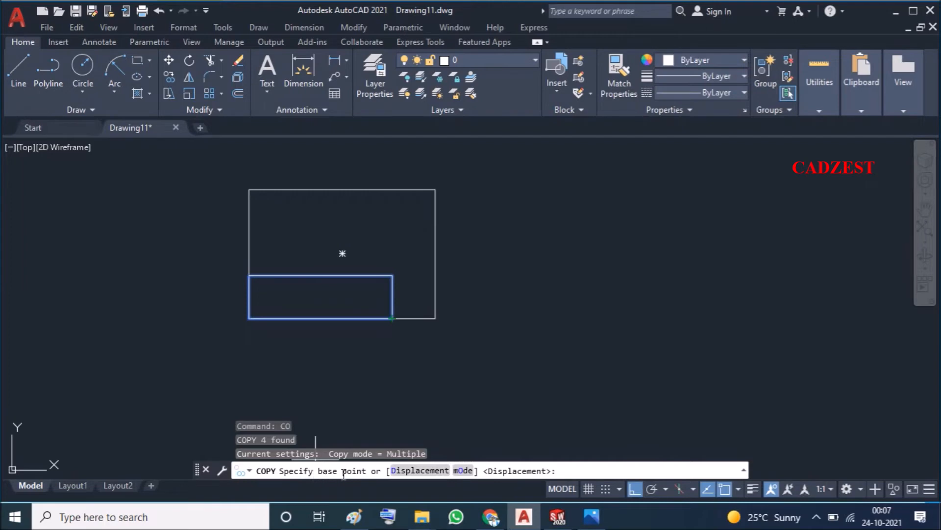
left_click(392, 317)
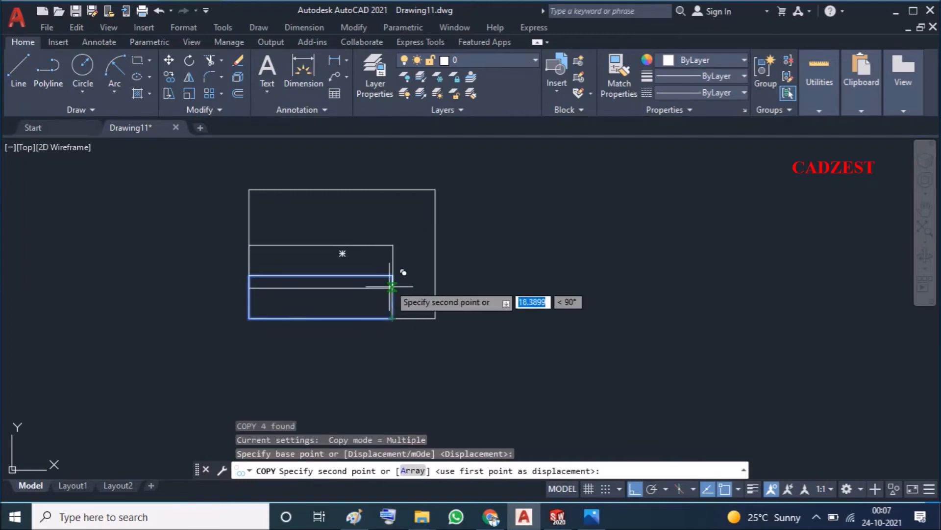
left_click(406, 261)
key("Escape")
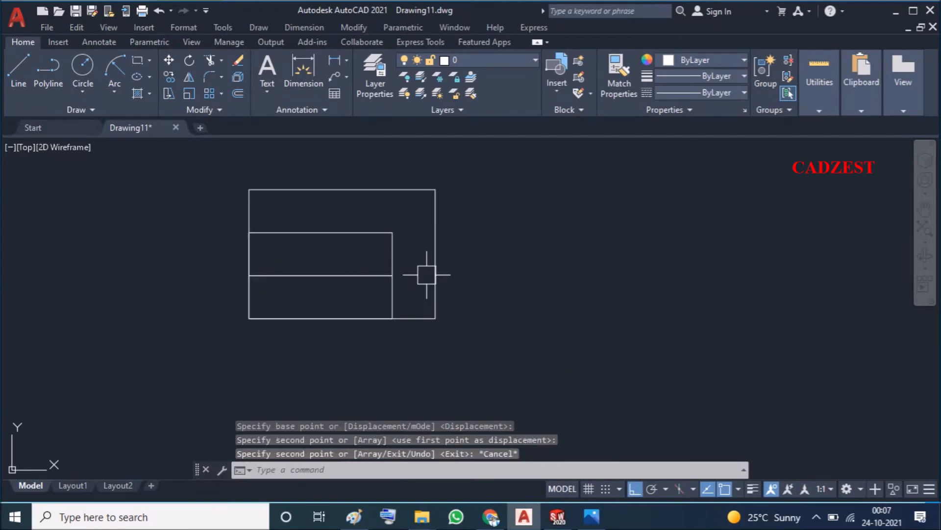
key("ctrl+z")
Join the small inner rectangle's four lines into a single polyline and select it.
left_click(212, 259)
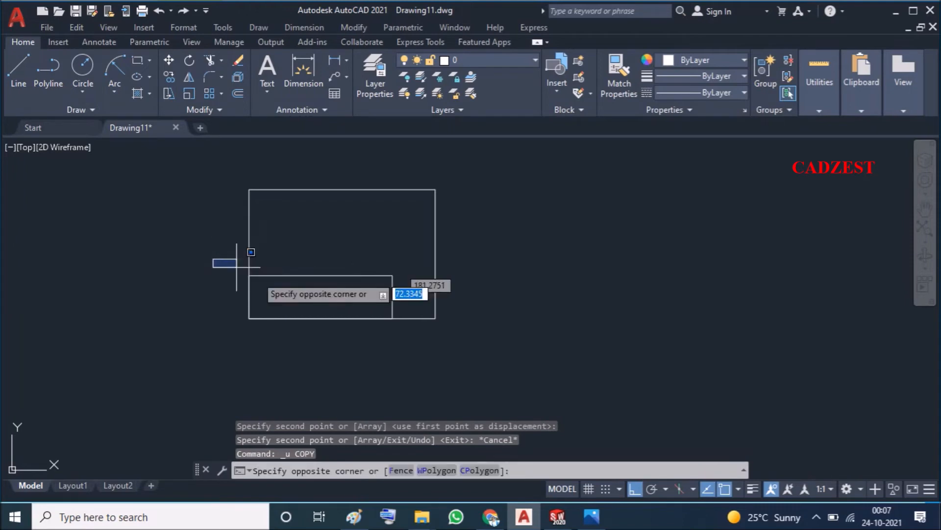
left_click(417, 347)
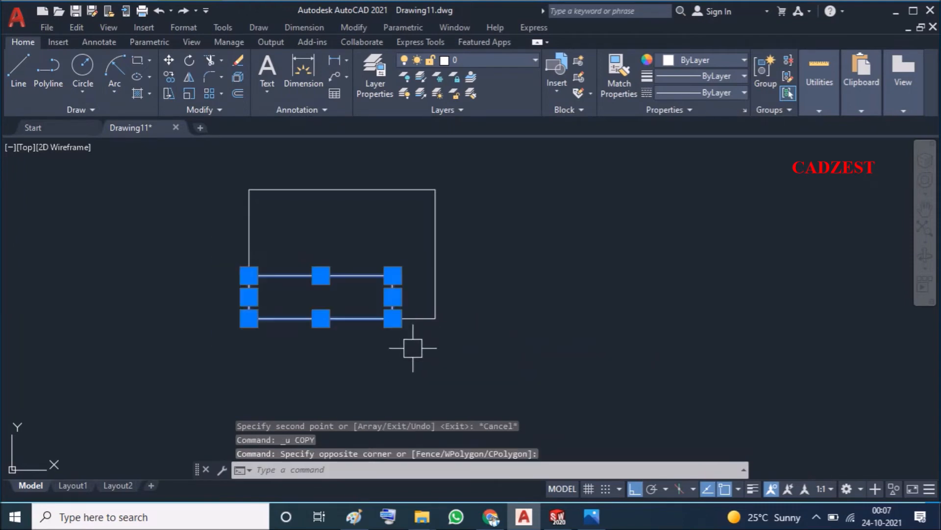
type("j")
key("Return")
left_click(393, 294)
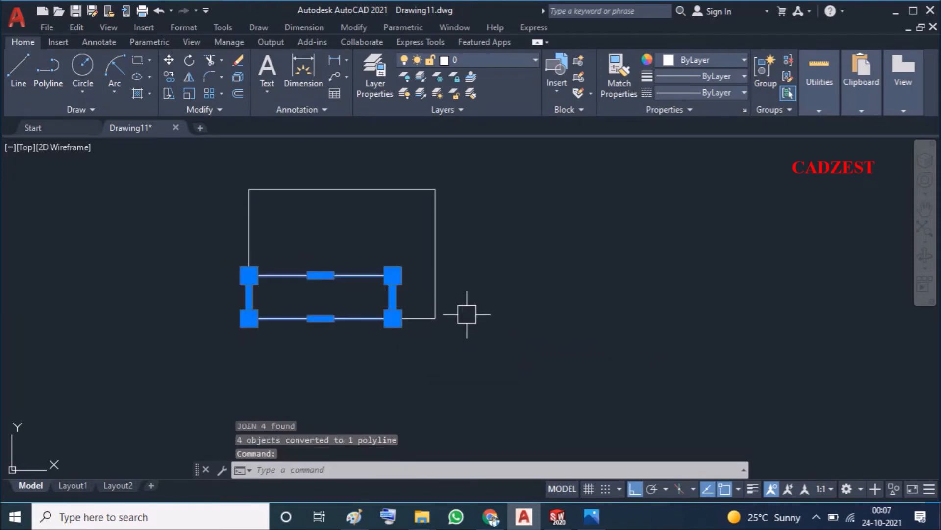
Copy the inner rectangle directly above itself, using its lower-right corner as base point and its upper-right corner as destination.
type("co")
key("Return")
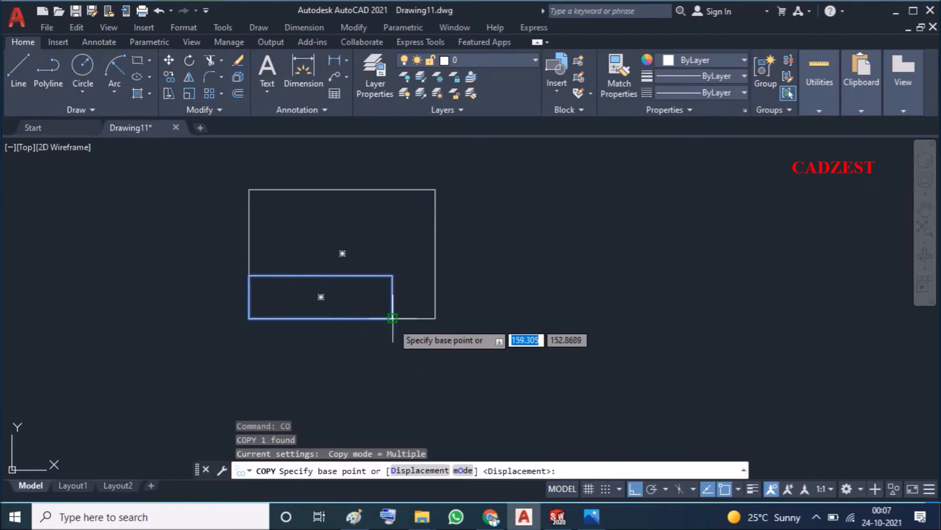
left_click(392, 318)
left_click(393, 275)
key("Escape")
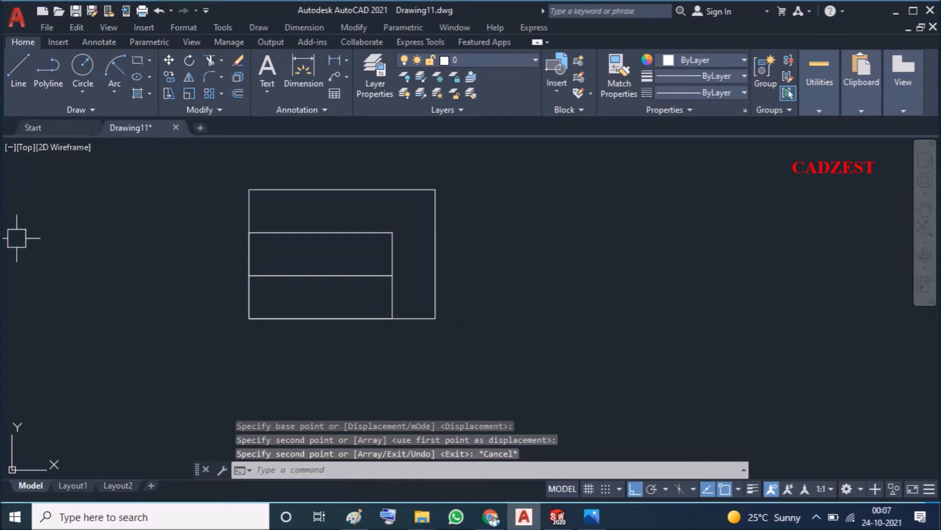
Switch to the SW Isometric view and extrude the outer base rectangle 48 units downward.
left_click(25, 148)
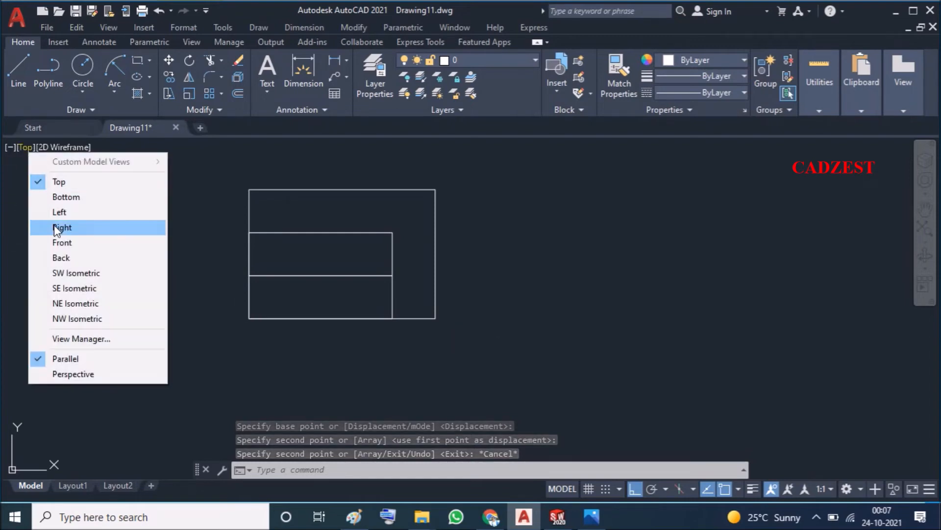
left_click(88, 277)
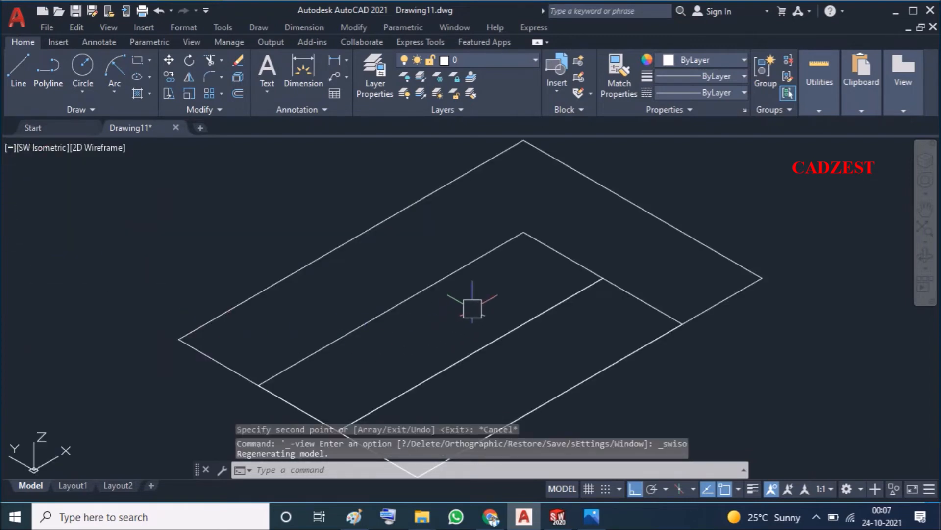
type("EX")
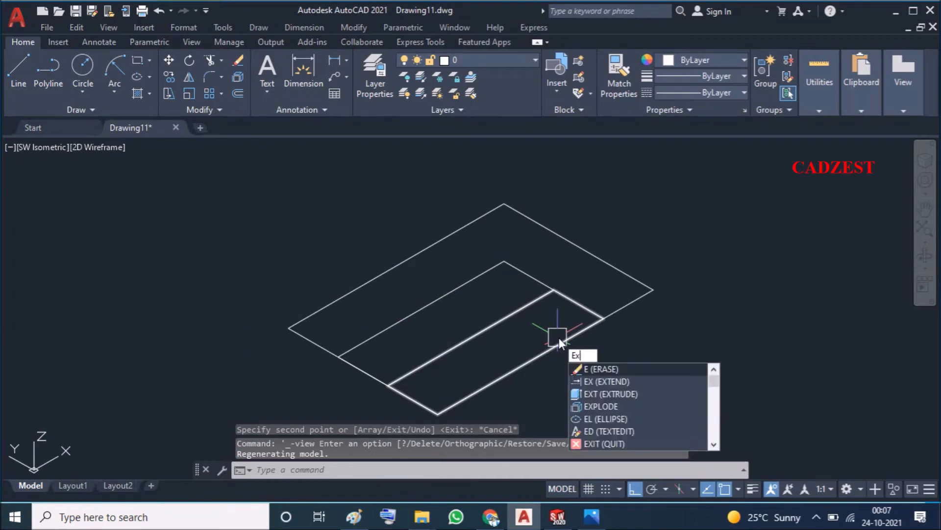
type("T")
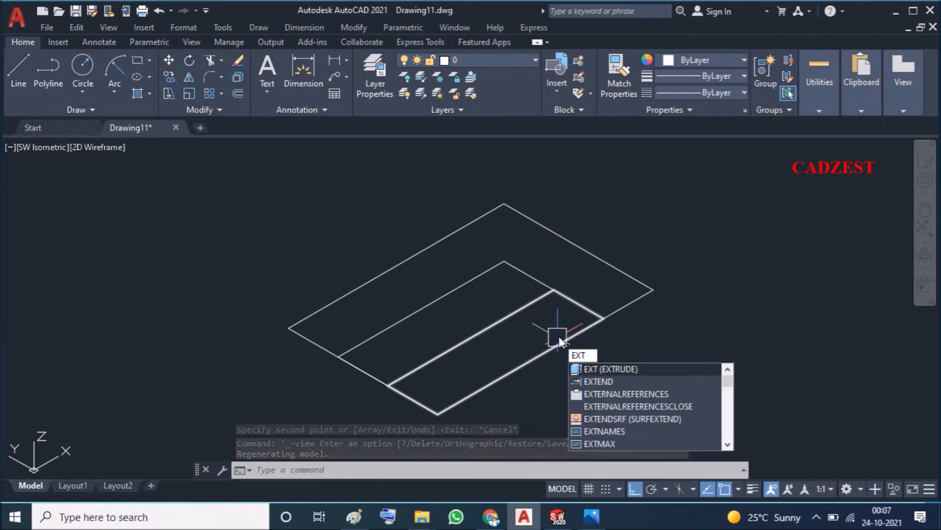
key("Return")
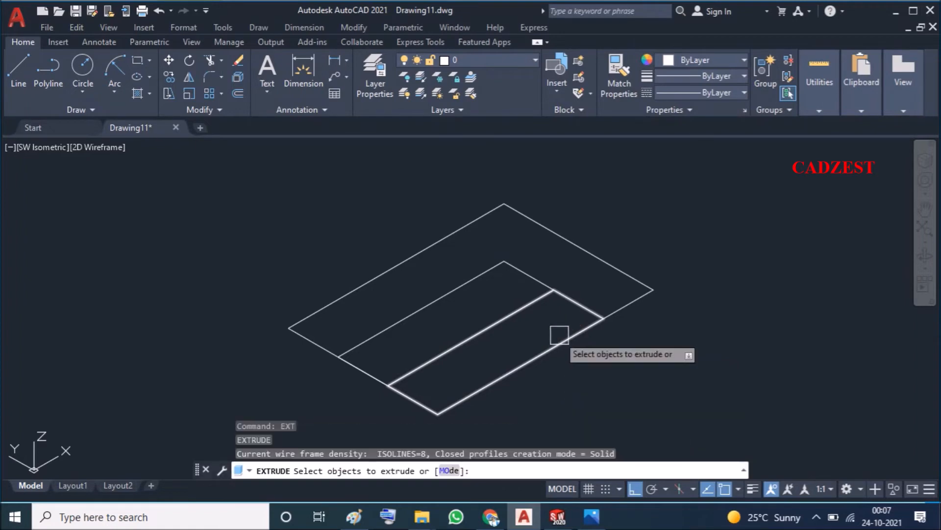
left_click(644, 302)
key("Return")
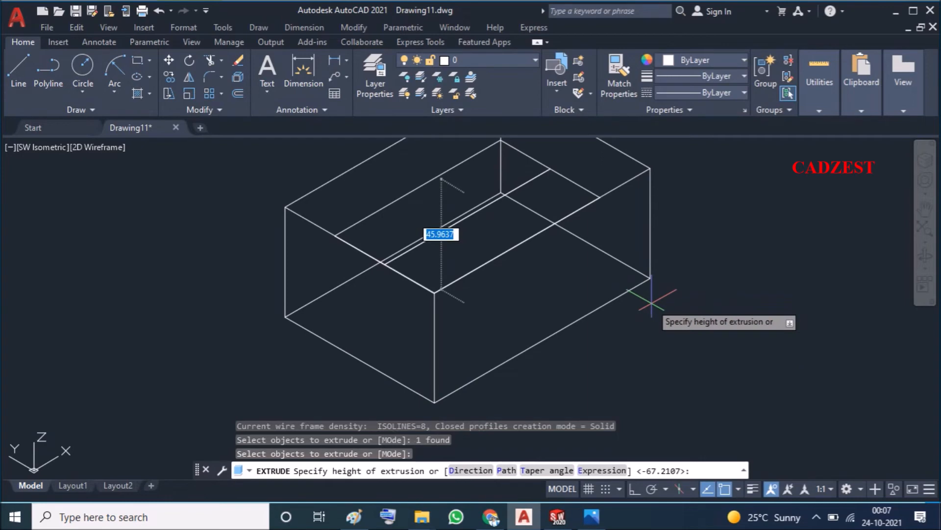
type("48")
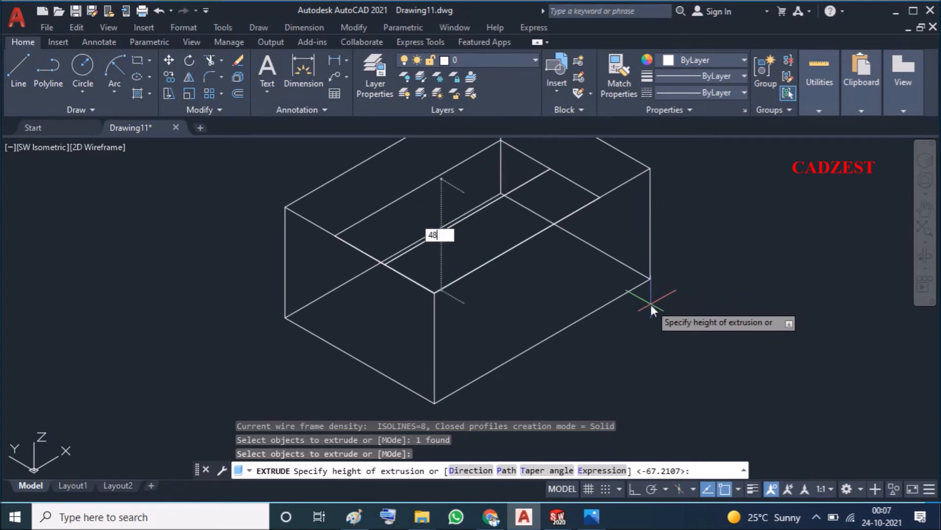
key("Return")
Extrude the front inner rectangle 32 units downward, after checking the step heights in the reference image.
middle_click_drag(576, 203, 569, 215)
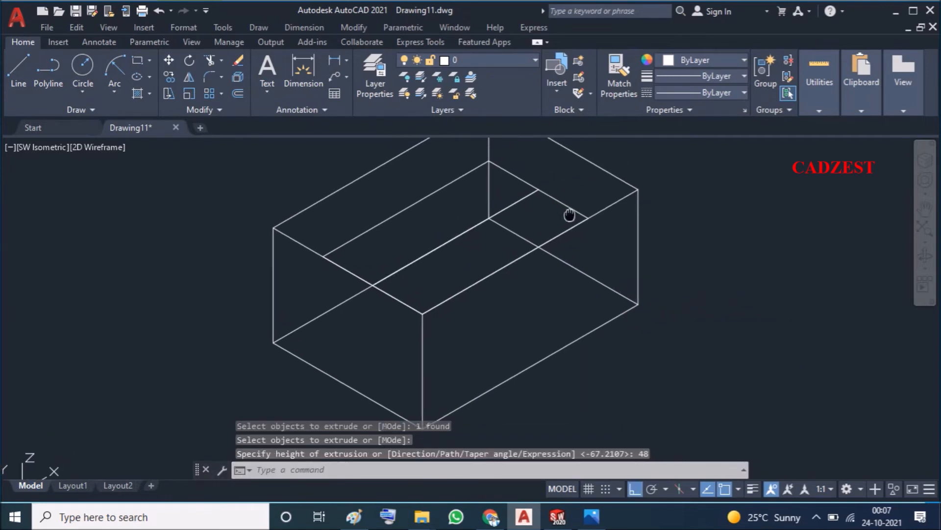
type("ext")
key("Return")
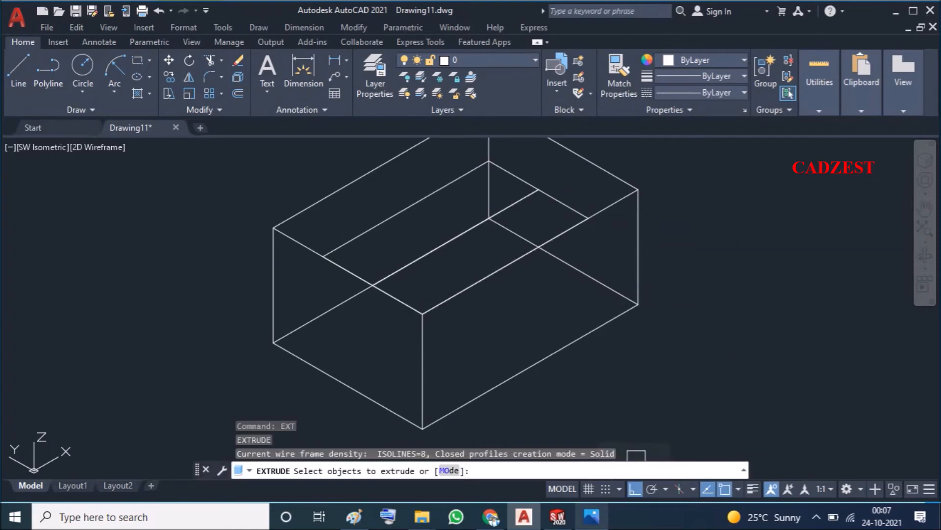
left_click(595, 441)
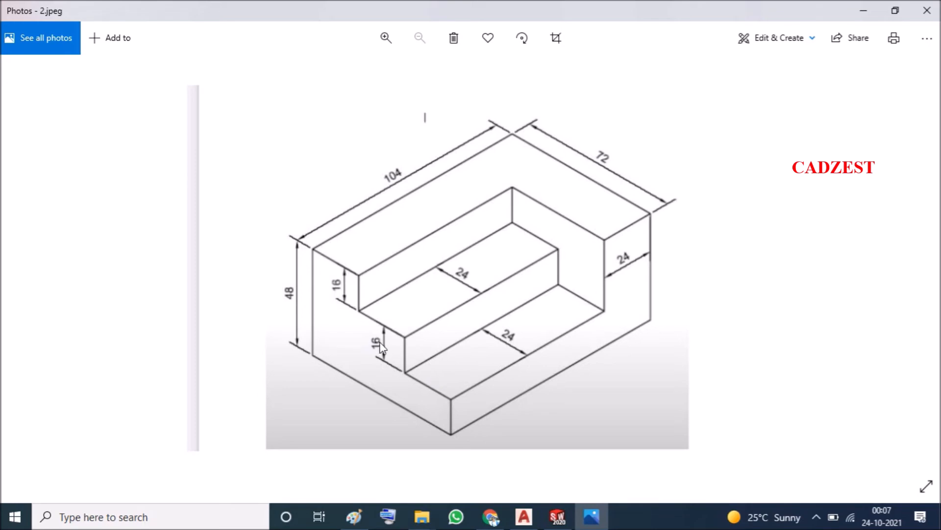
left_click(864, 10)
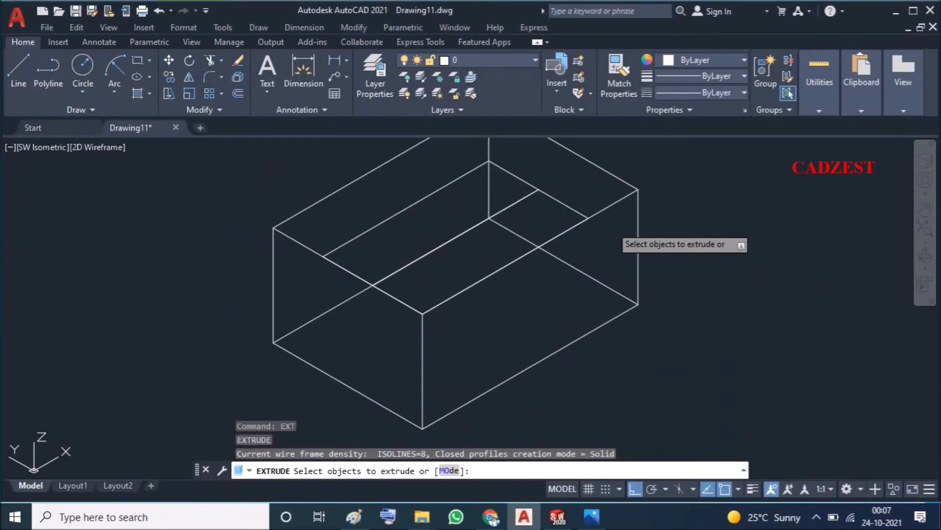
left_click(567, 199)
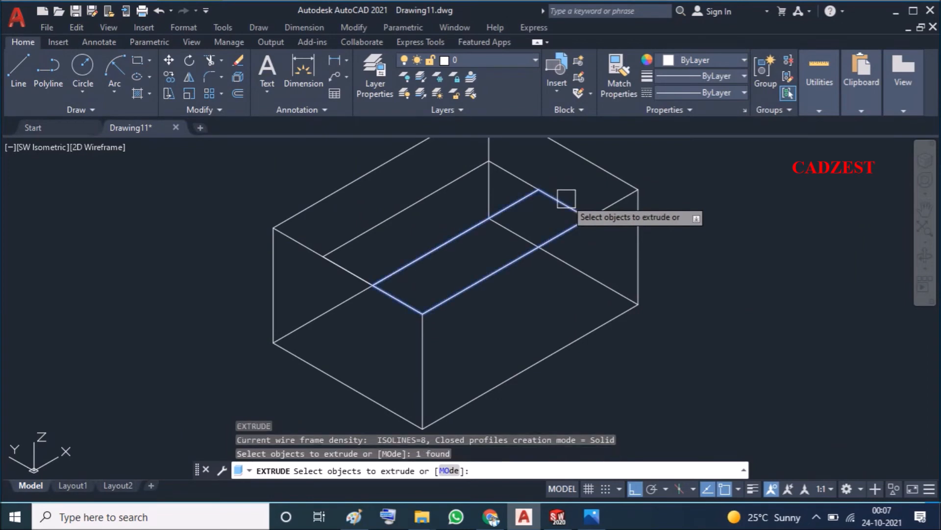
key("Return")
type("32")
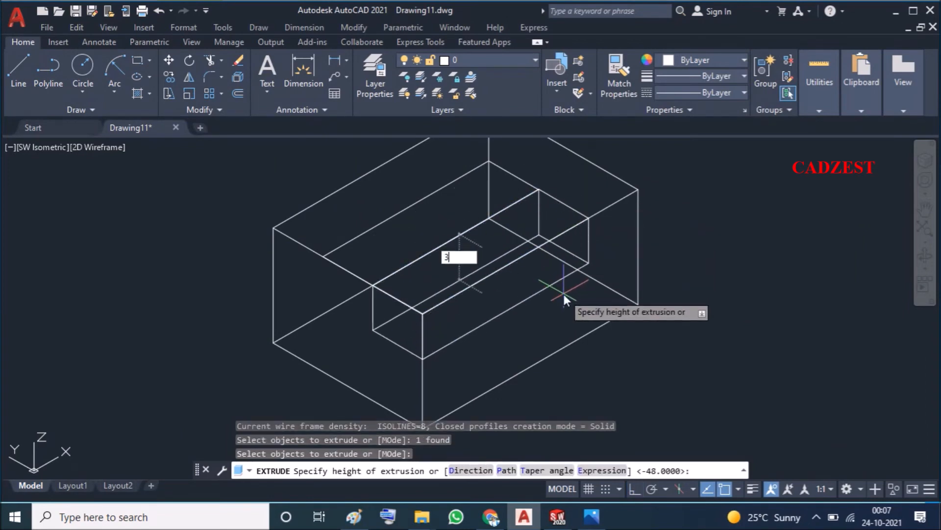
key("Return")
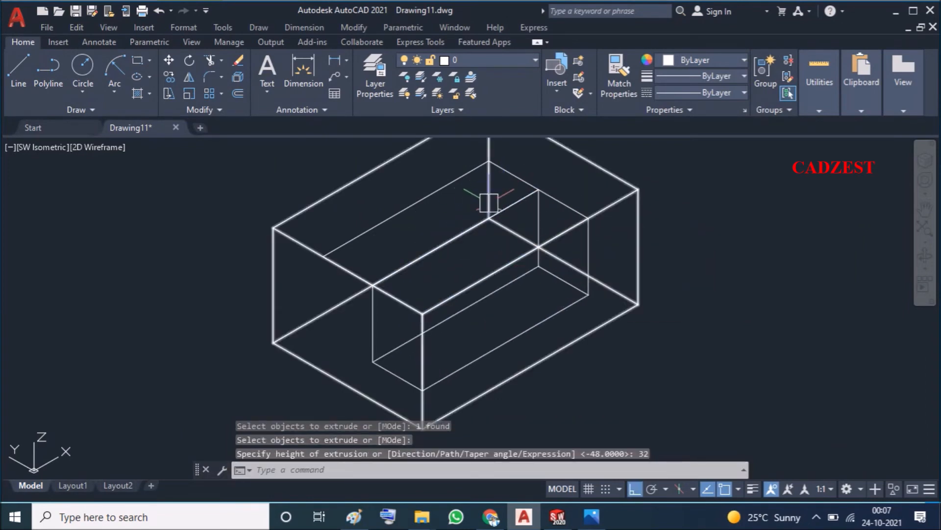
Extrude the second inner rectangle, behind the front one, 16 units downward.
type("ext")
key("Return")
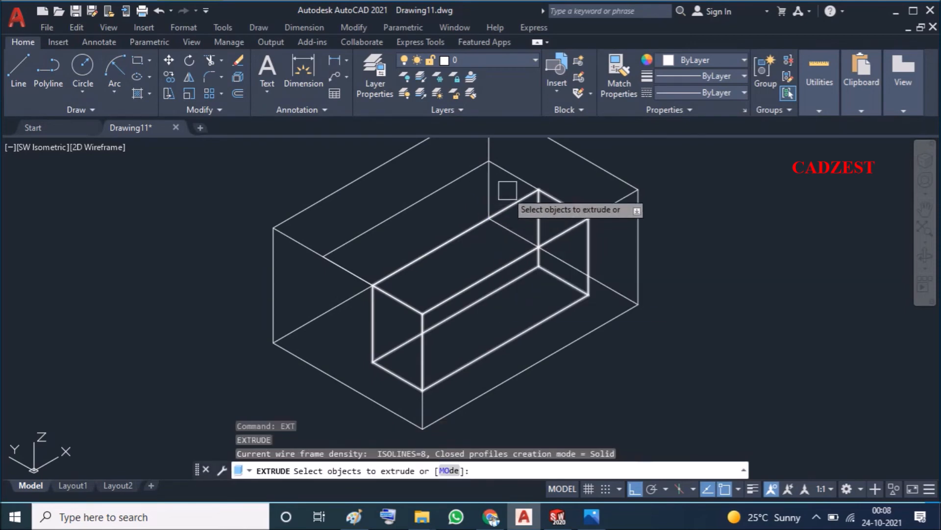
left_click(514, 178)
key("Return")
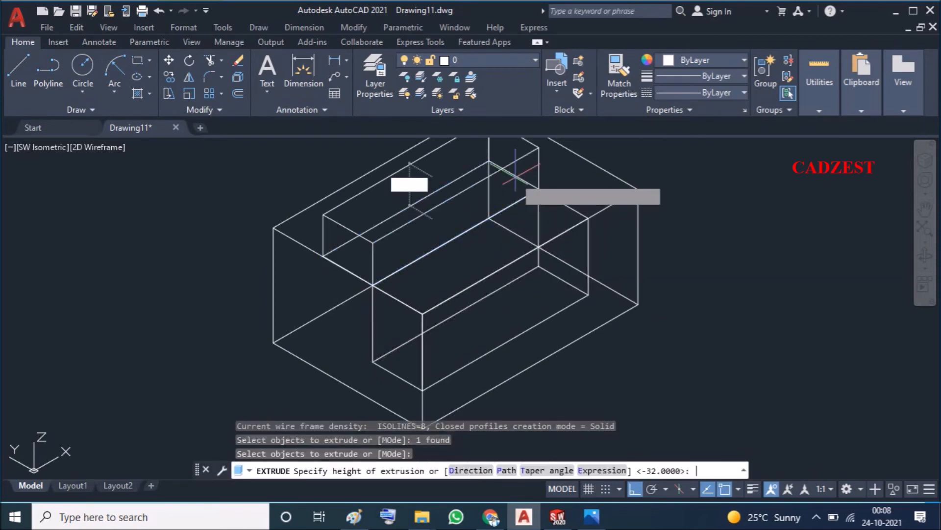
type("1")
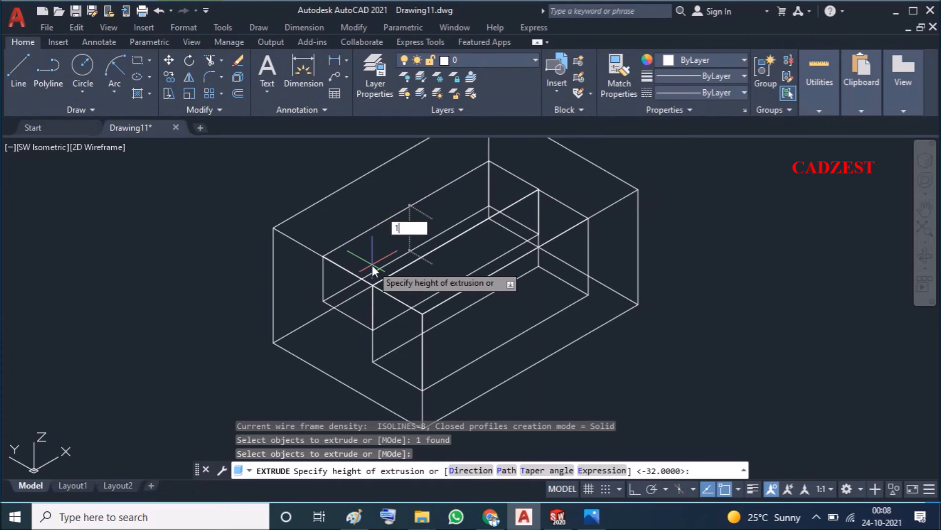
type("6")
key("Return")
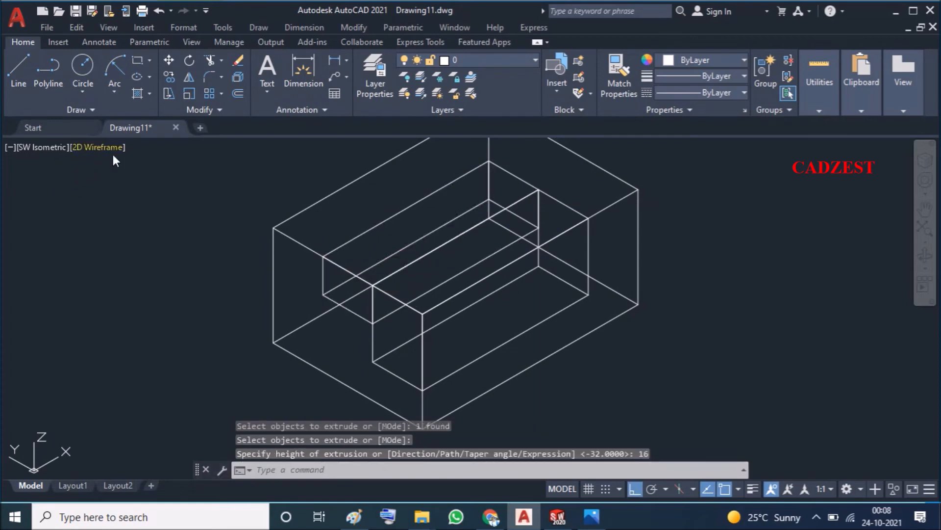
Set the visual style to Shaded with edges.
left_click(112, 148)
left_click(189, 258)
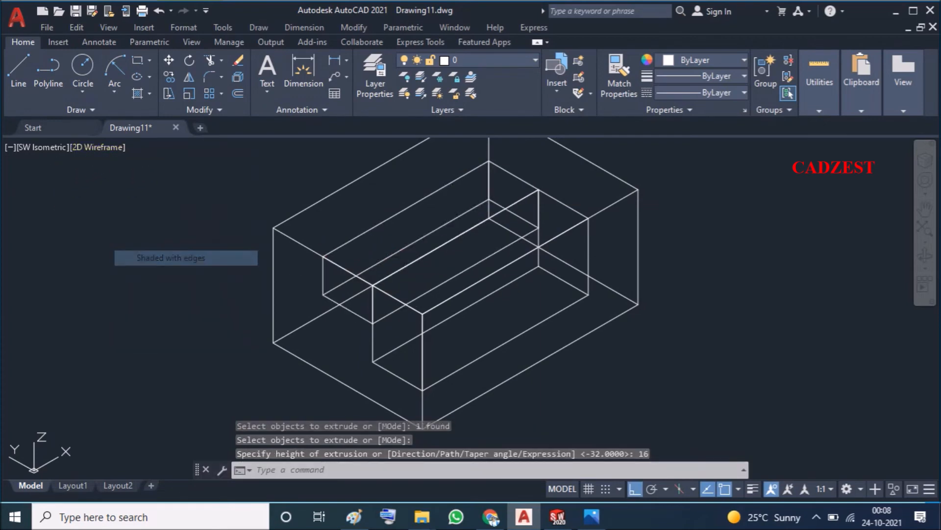
scroll(181, 289, "down", 3)
Subtract the front step block from the outer base solid.
type("su")
key("Return")
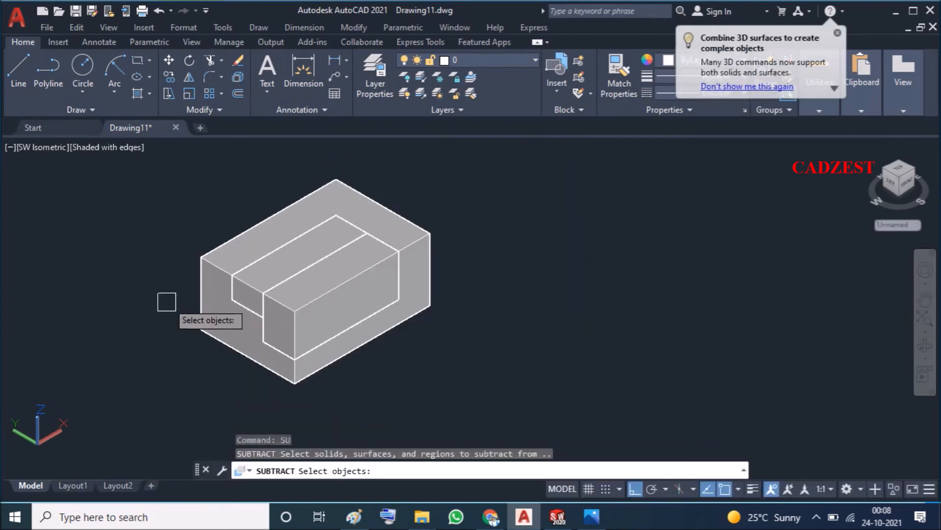
left_click(206, 287)
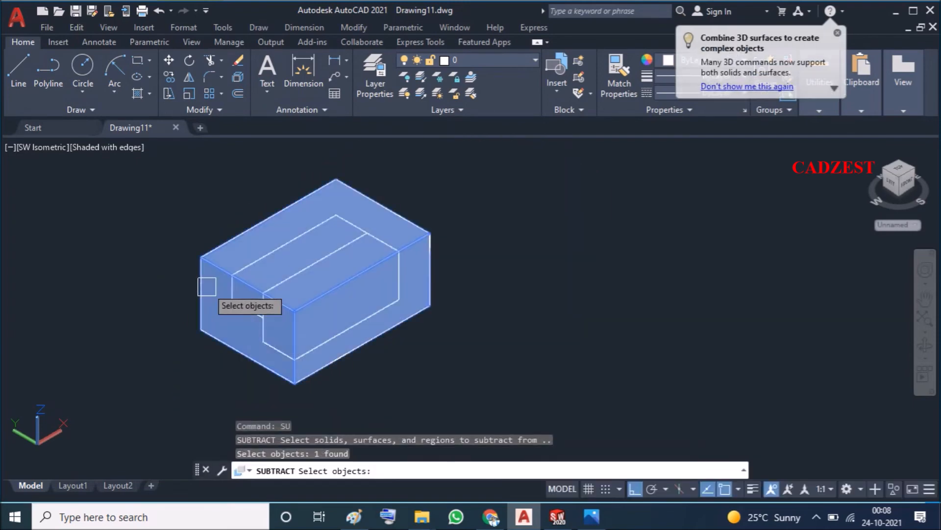
key("Return")
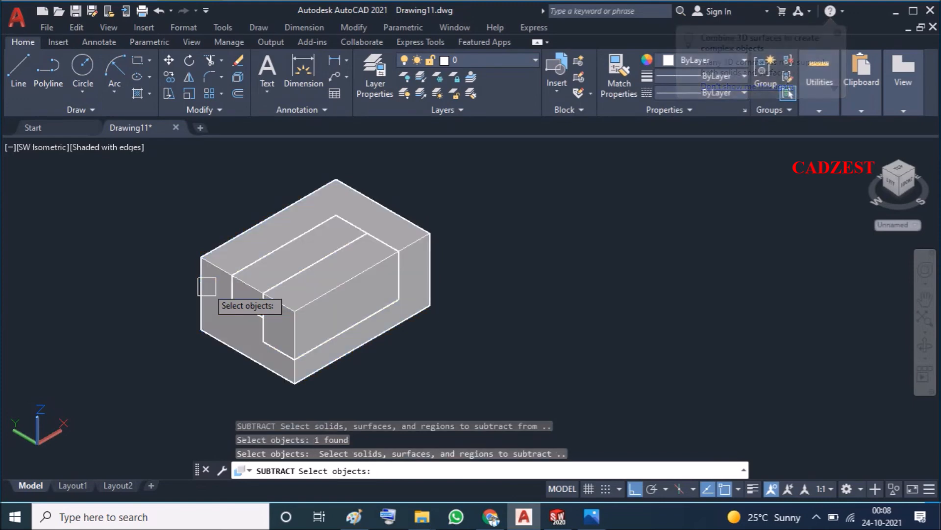
left_click(301, 260)
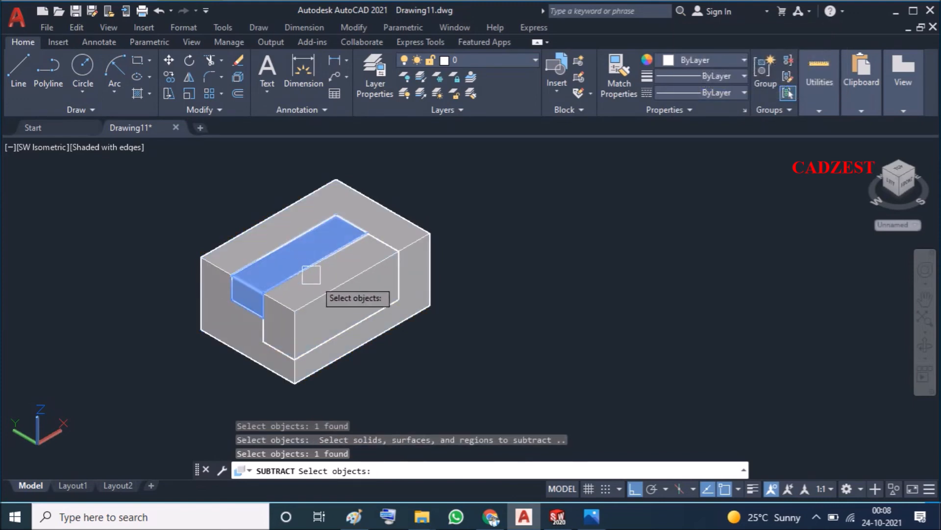
left_click(297, 281)
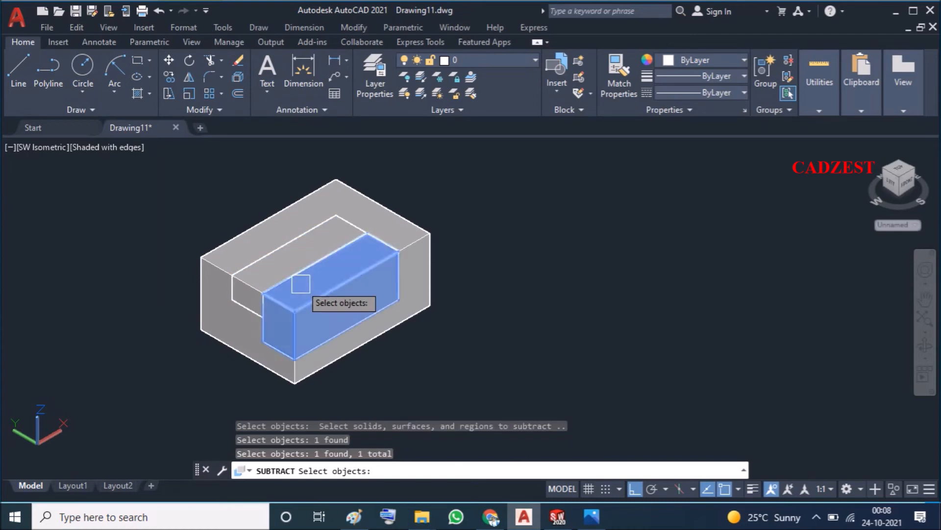
key("Return")
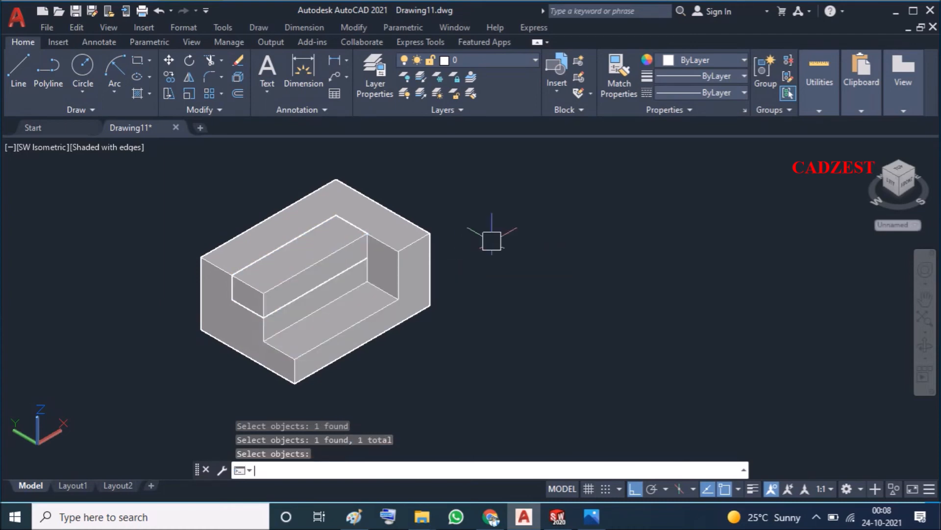
Subtract the remaining step block, behind the front cut, from the base solid.
key("Escape")
left_click(196, 313)
type("Su")
key("Return")
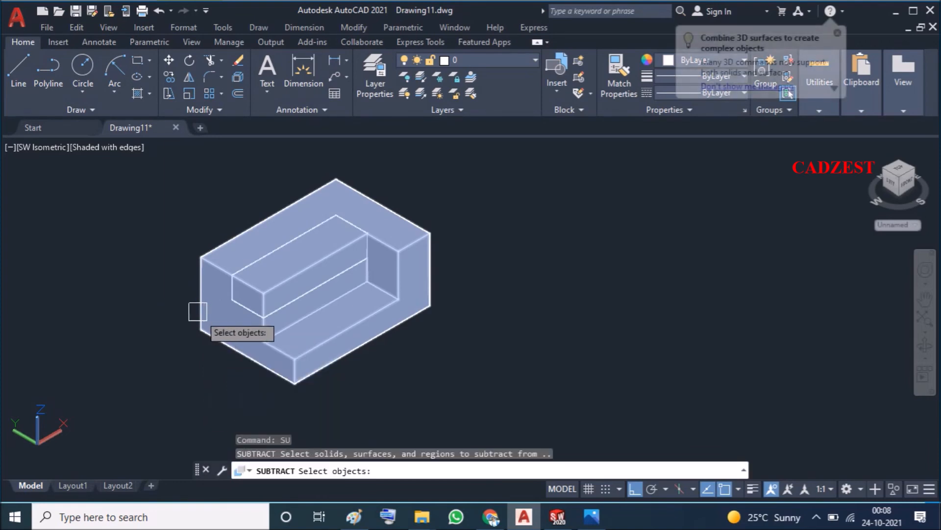
left_click(218, 323)
key("Return")
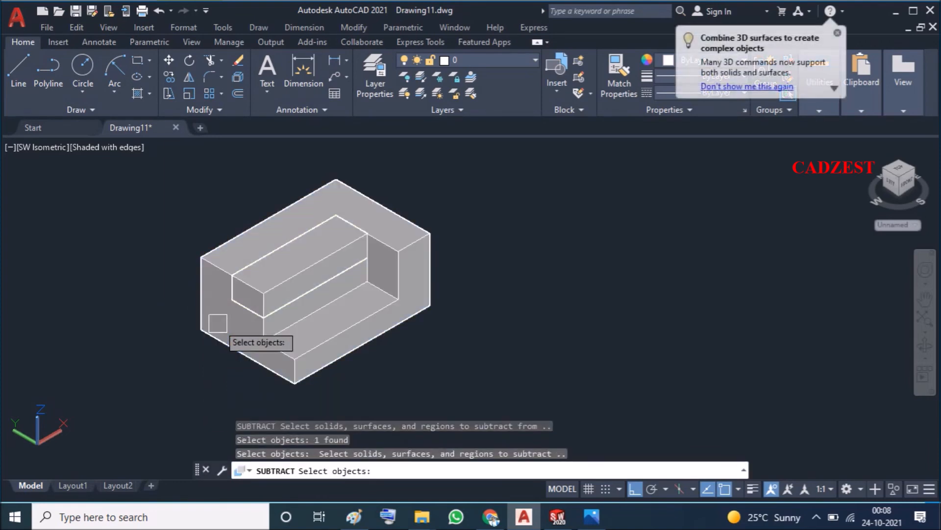
left_click(272, 272)
key("Return")
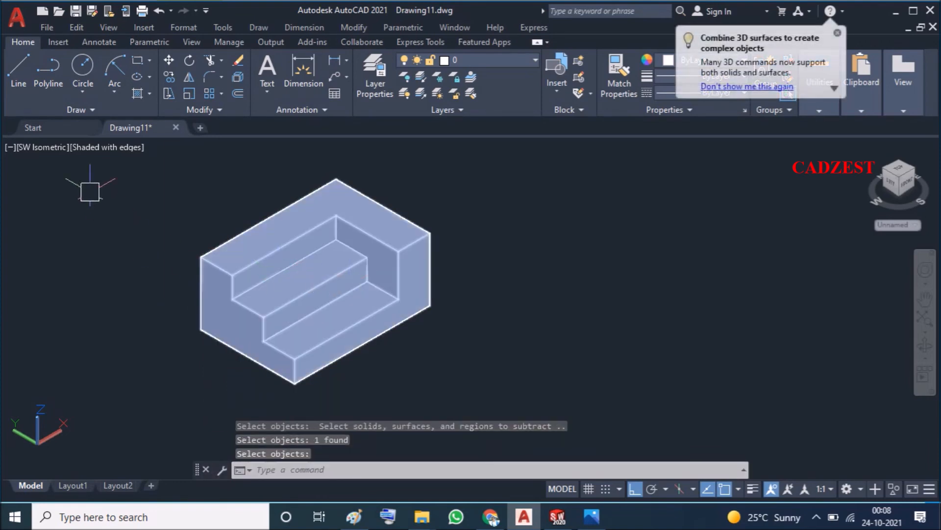
Reset to the SW Isometric view and preview the block in the 2D Wireframe, Conceptual and Wireframe visual styles.
left_click(39, 147)
left_click(86, 273)
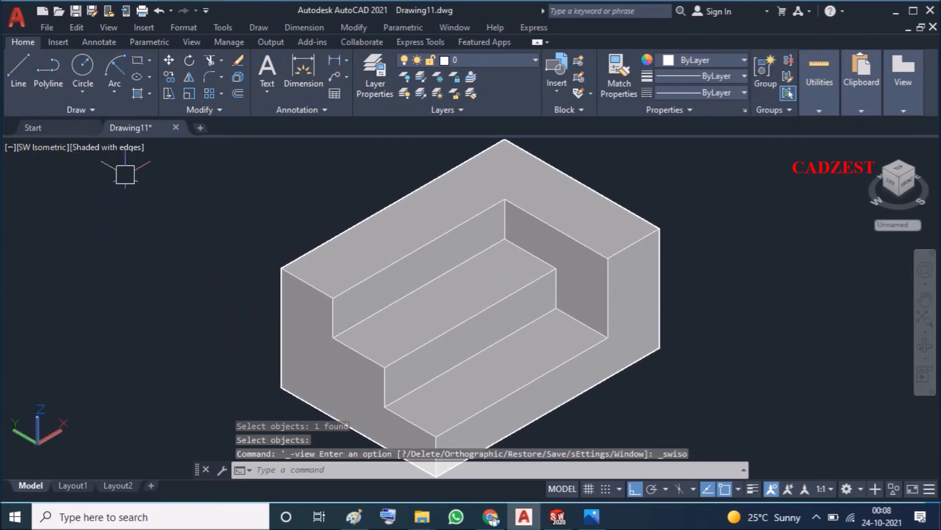
left_click(115, 147)
left_click(144, 183)
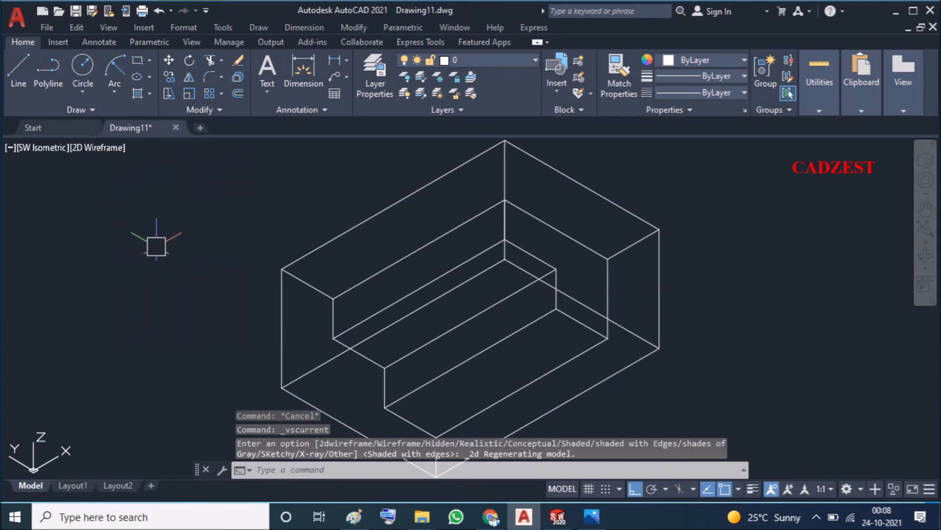
left_click(95, 147)
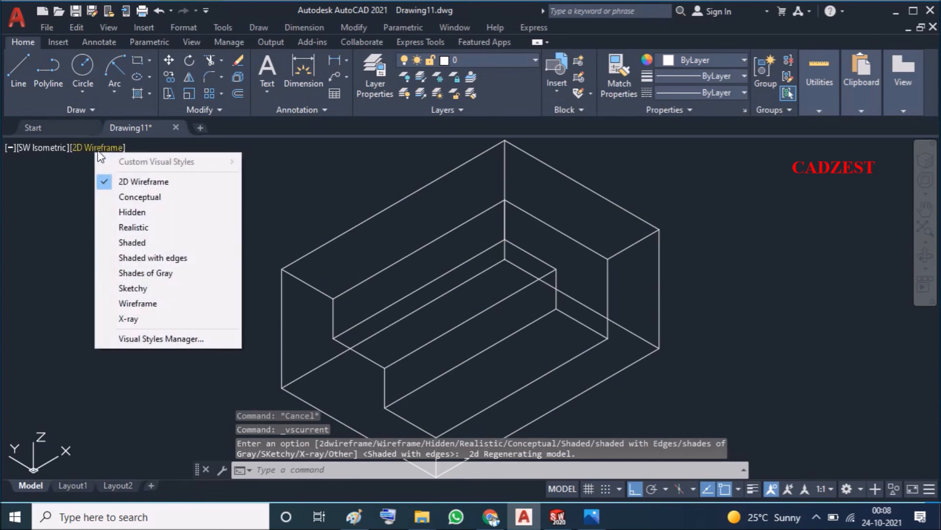
left_click(127, 197)
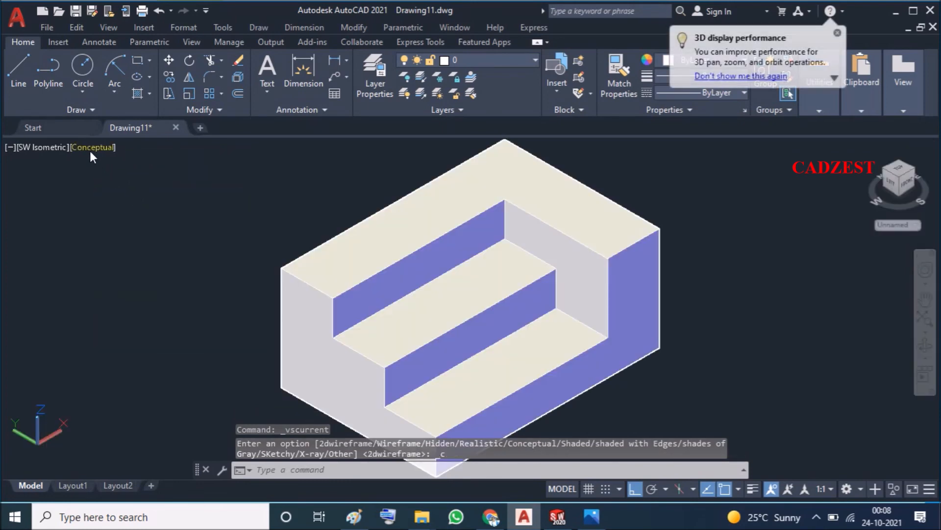
left_click(91, 150)
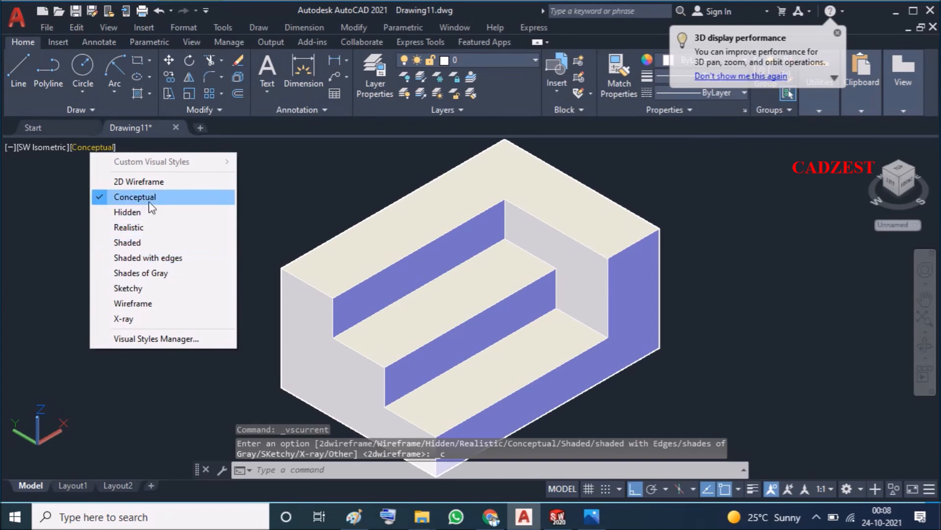
left_click(150, 300)
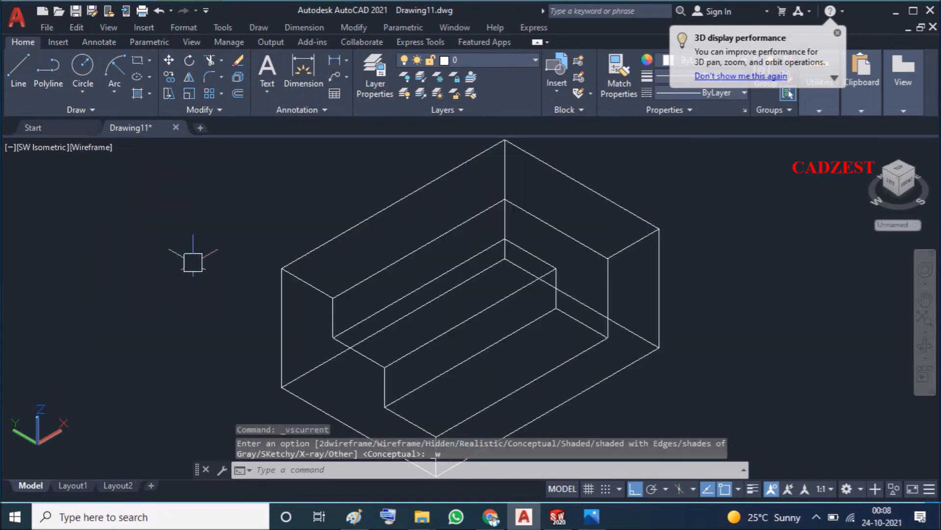
Compare the finished stepped block with the dimensioned reference image in Photos, and return to the AutoCAD drawing.
scroll(209, 237, "down", 2)
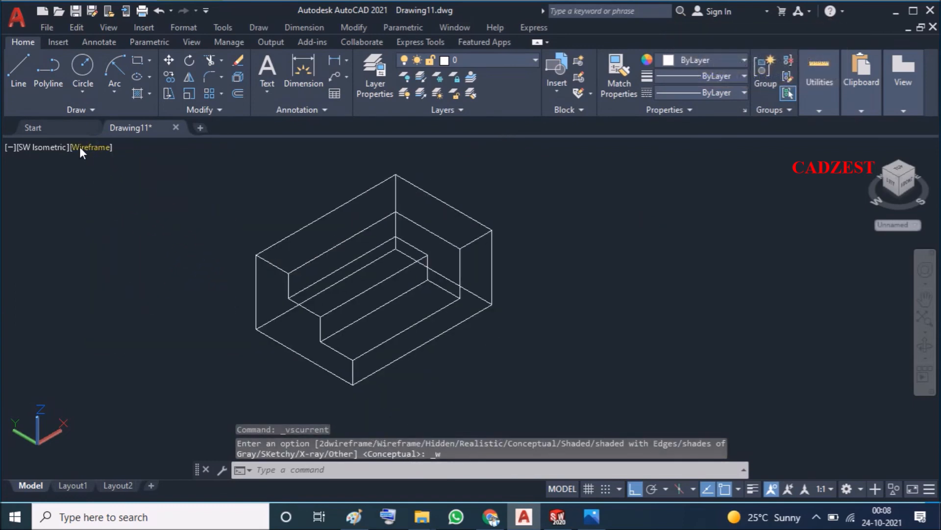
mouse_move(591, 517)
left_click(608, 431)
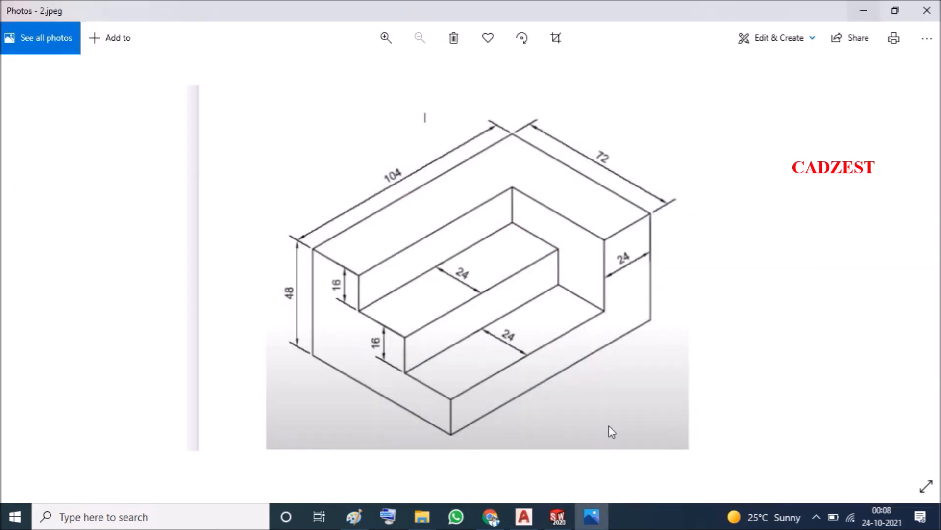
left_click(862, 11)
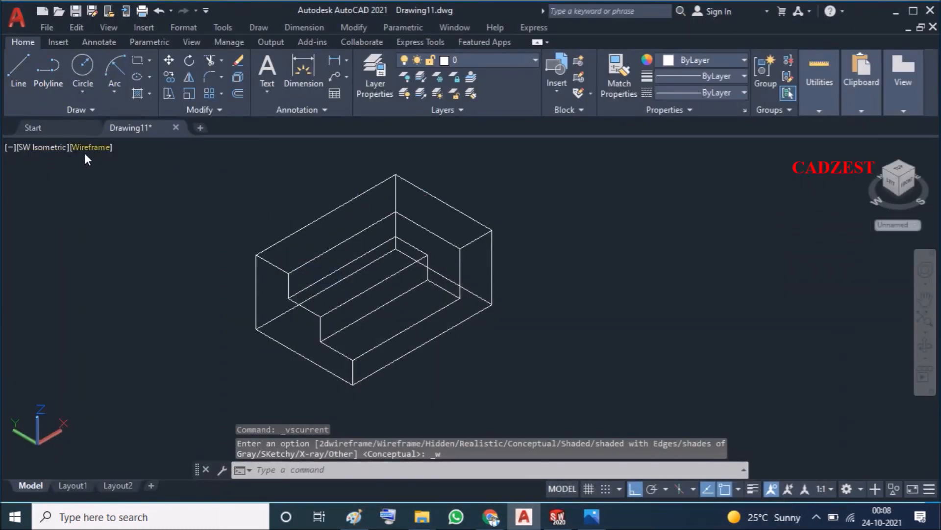
Set the visual style to Shaded with edges and reset the model to the SW Isometric view.
left_click(85, 149)
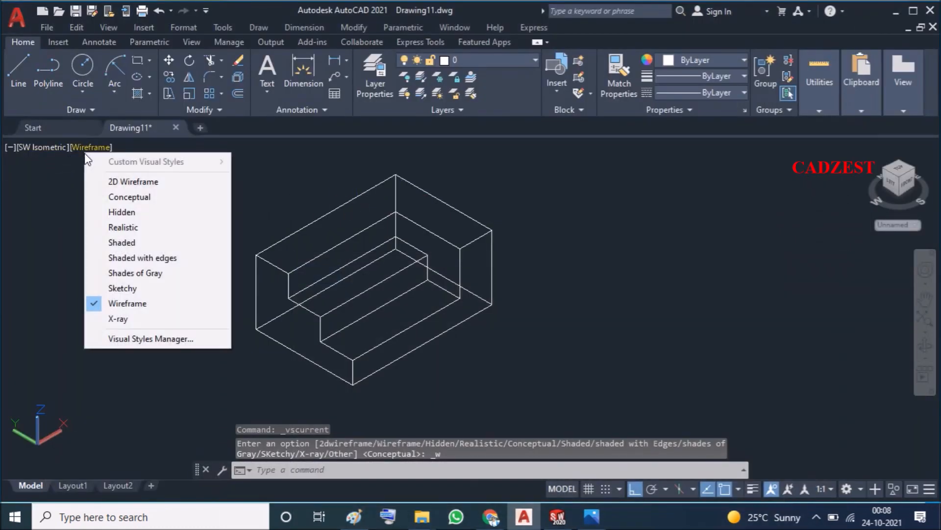
left_click(147, 262)
left_click(33, 147)
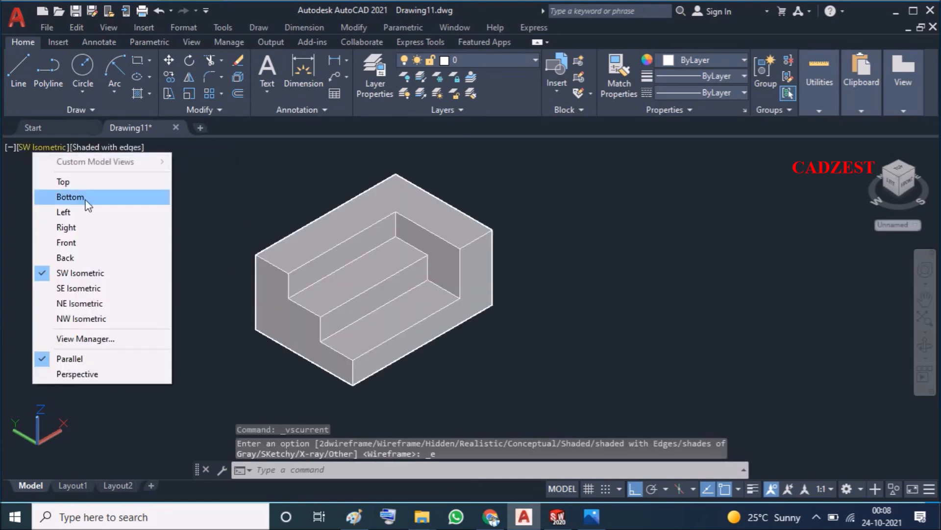
left_click(97, 272)
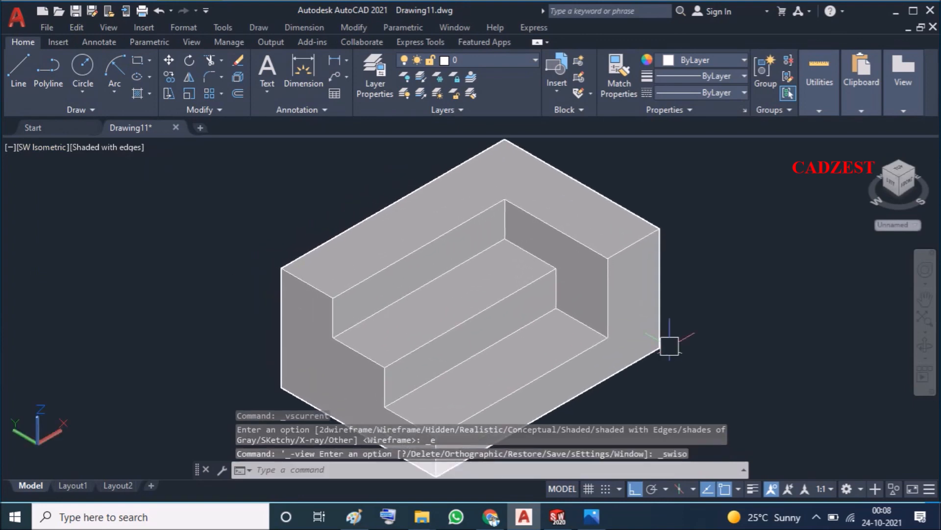